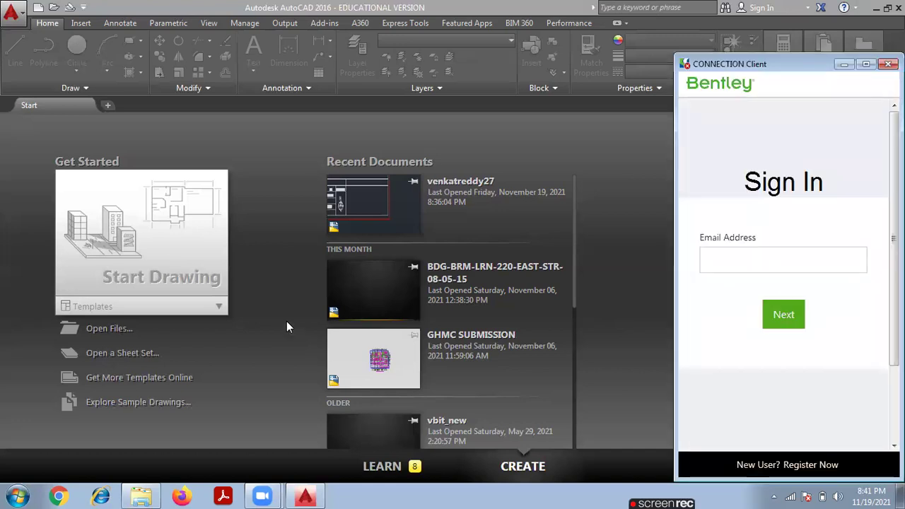
Dismiss the Bentley sign-in window and start a new blank drawing
{"action": "left_click", "coordinate": [888, 64]}
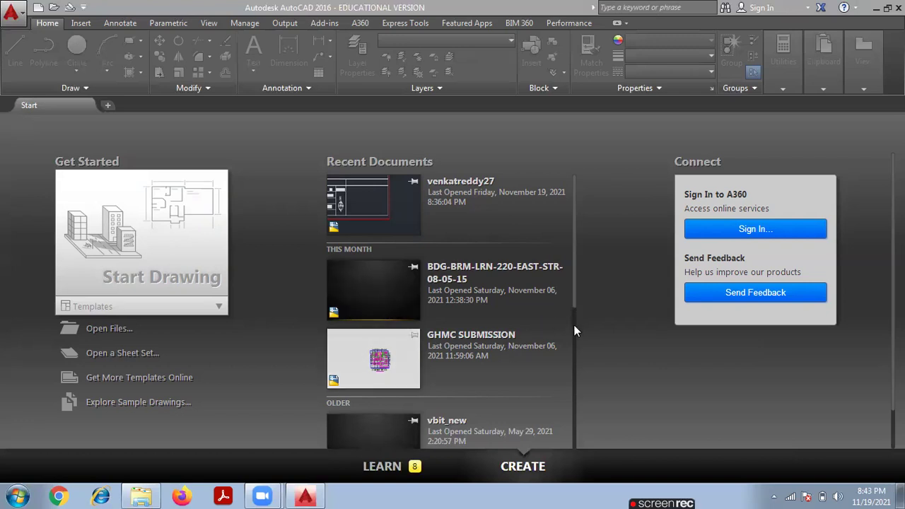
{"action": "left_click_drag", "start_coordinate": [574, 299], "coordinate": [584, 259]}
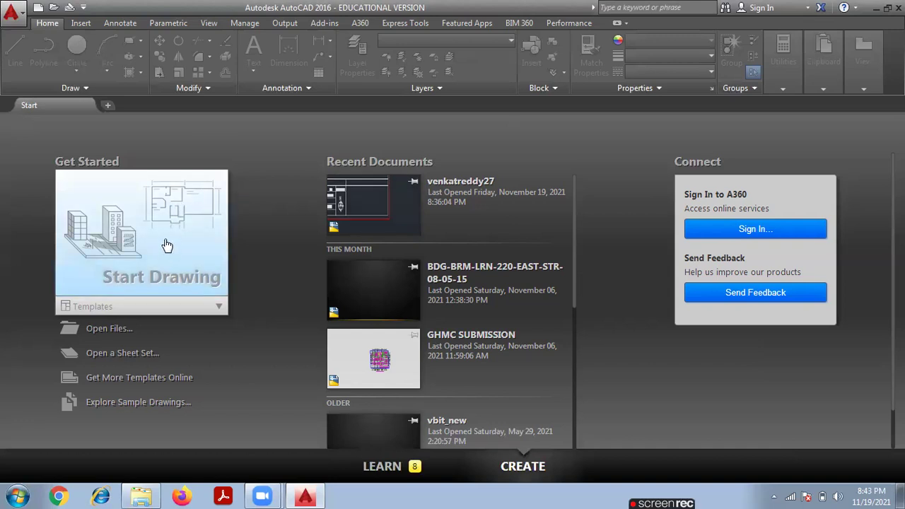
{"action": "left_click", "coordinate": [183, 279]}
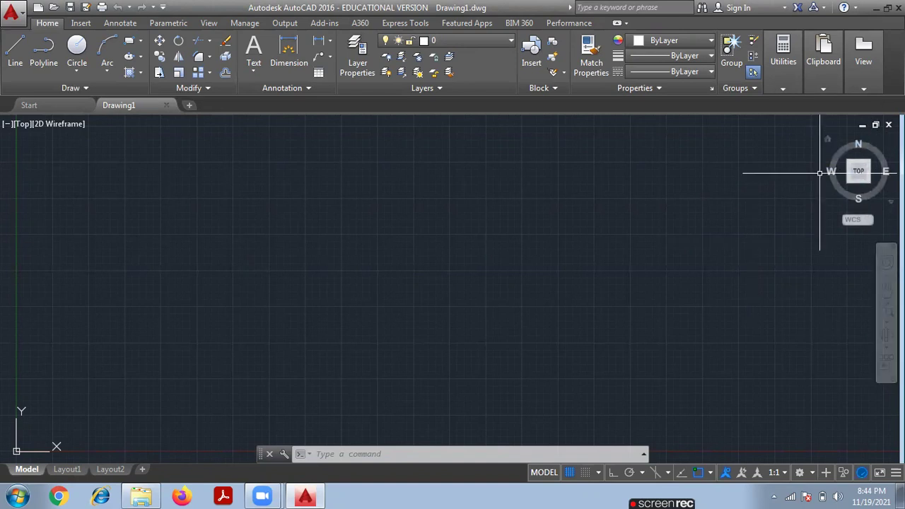
Try rotating the top view slightly with the ViewCube, and undo the view changes
{"action": "left_click", "coordinate": [867, 219]}
{"action": "left_click", "coordinate": [799, 190]}
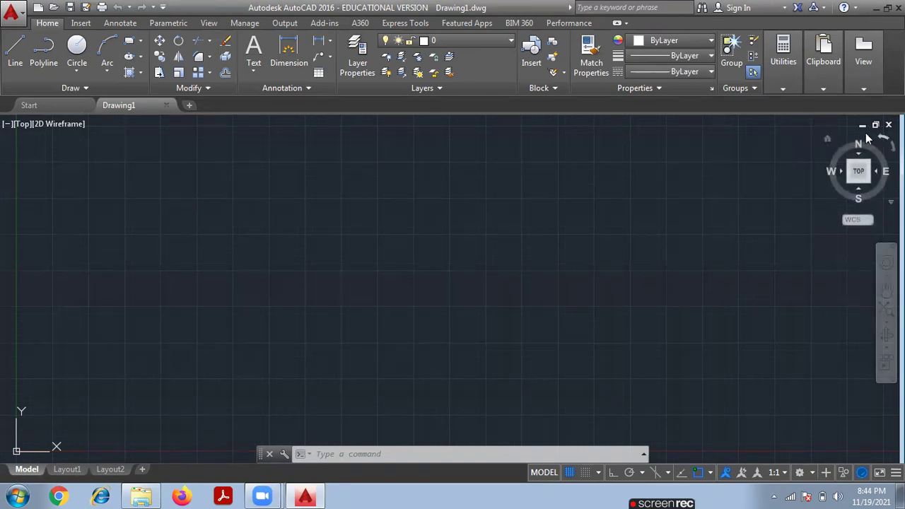
{"action": "left_click", "coordinate": [841, 146]}
{"action": "left_click_drag", "start_coordinate": [840, 185], "coordinate": [848, 188]}
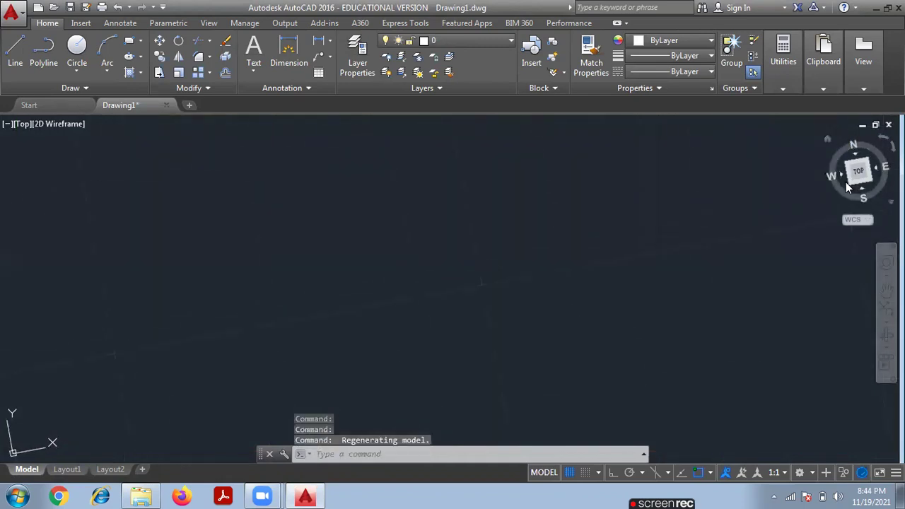
{"action": "scroll", "coordinate": [848, 187], "scroll_direction": "down", "scroll_amount": 5}
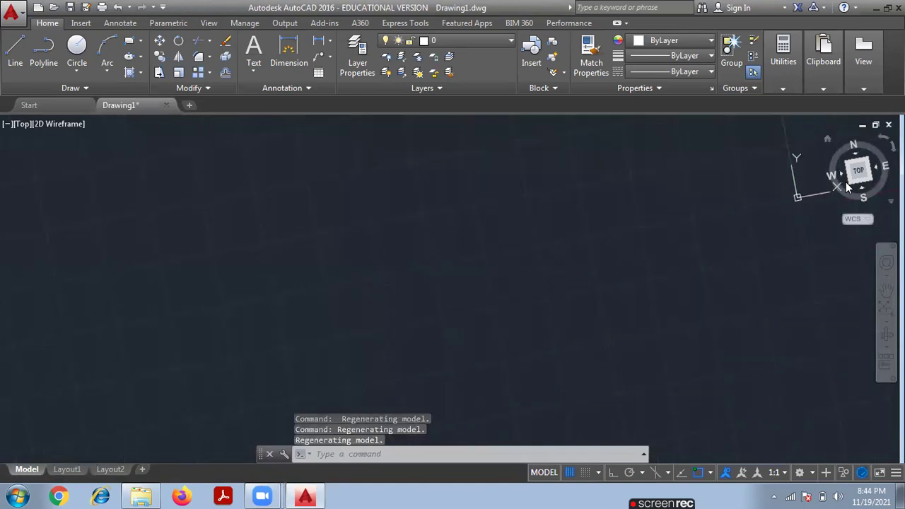
{"action": "key", "text": "ctrl+z"}
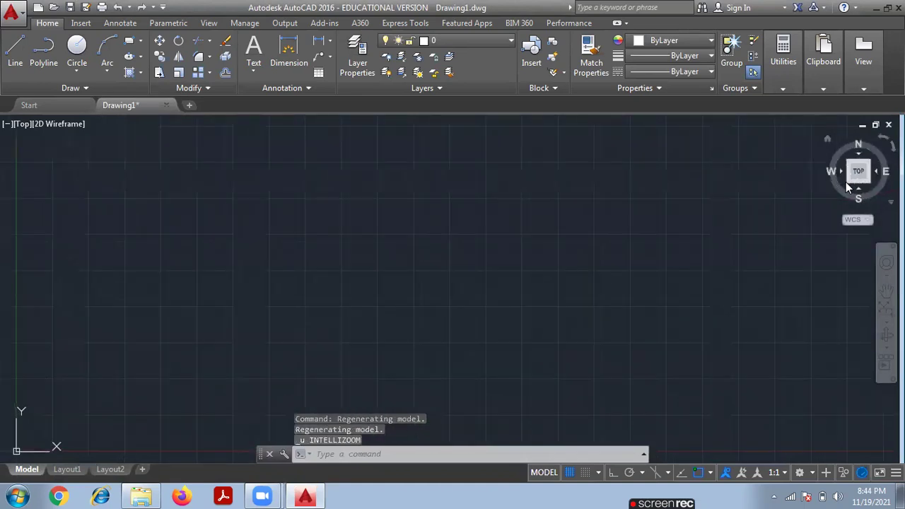
{"action": "key", "text": "ctrl+z"}
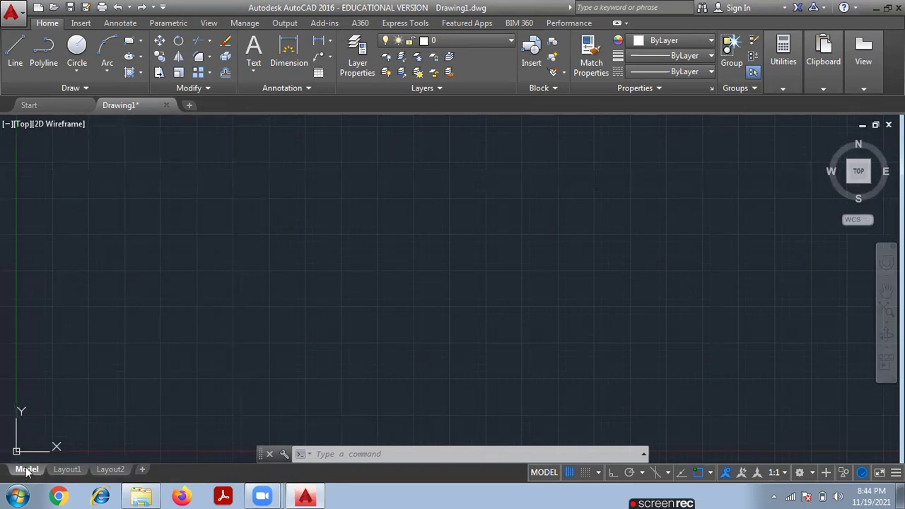
Inspect Layout1 by activating its viewport and zooming in within it, and return to model space
{"action": "mouse_move", "coordinate": [68, 472]}
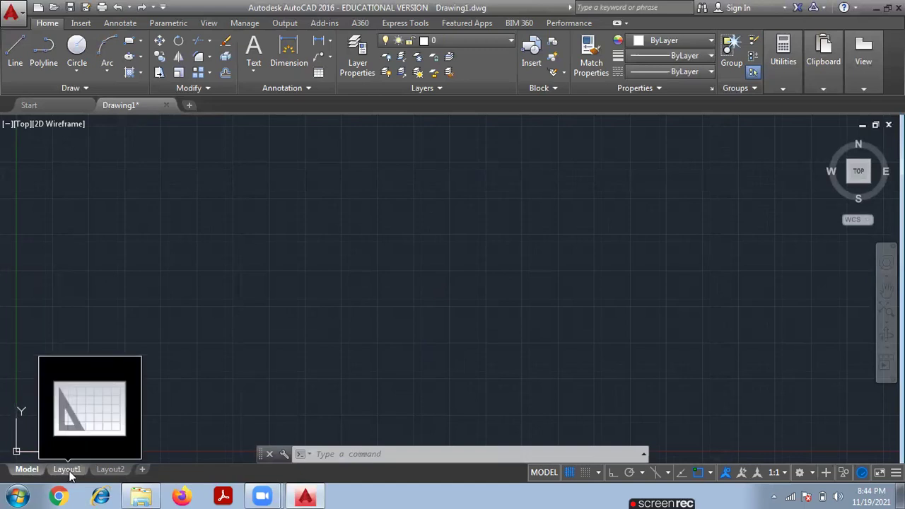
{"action": "left_click", "coordinate": [70, 471]}
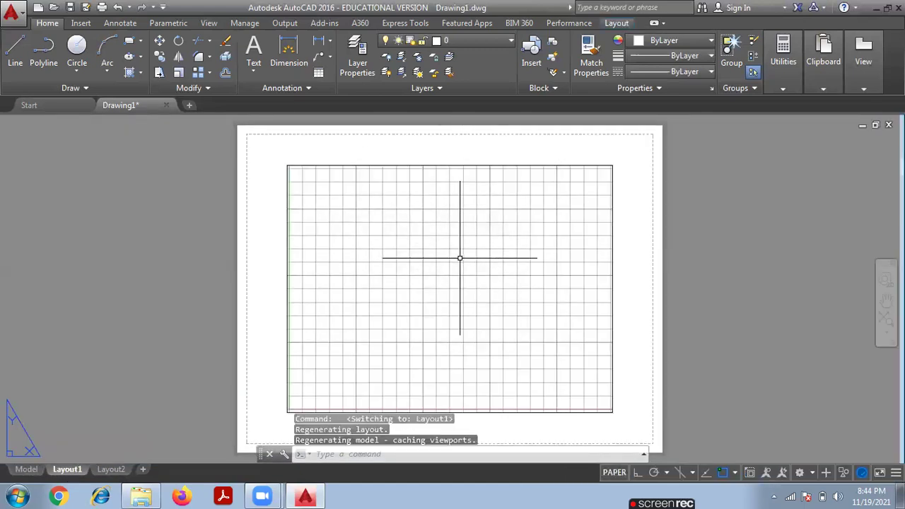
{"action": "double_click", "coordinate": [470, 273]}
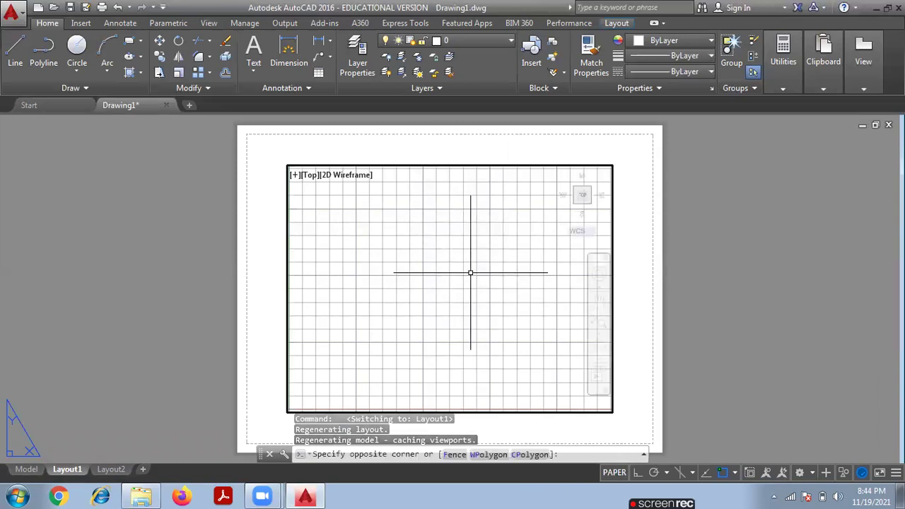
{"action": "scroll", "coordinate": [470, 273], "scroll_direction": "up", "scroll_amount": 3}
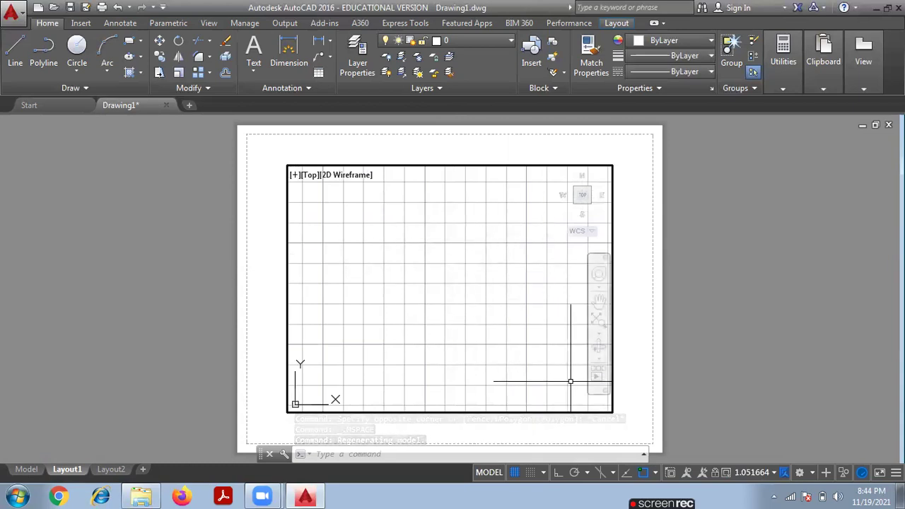
{"action": "double_click", "coordinate": [267, 245]}
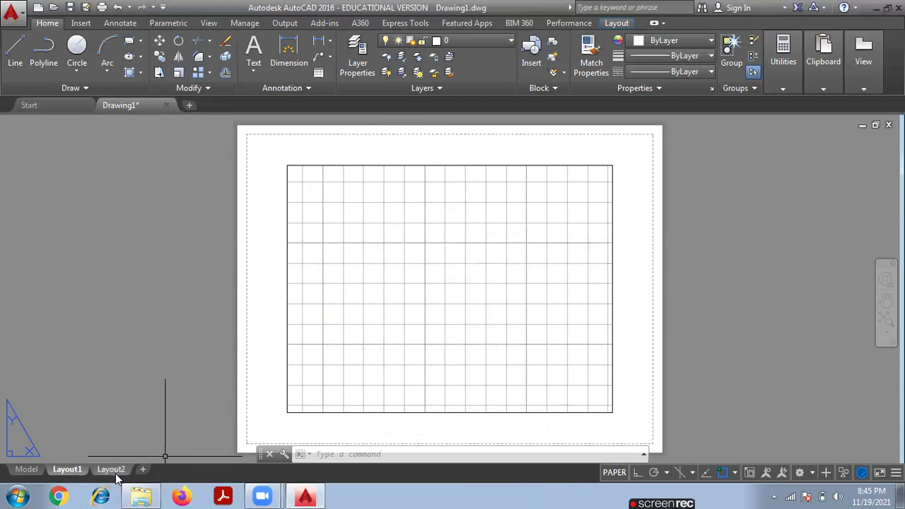
{"action": "mouse_move", "coordinate": [118, 475]}
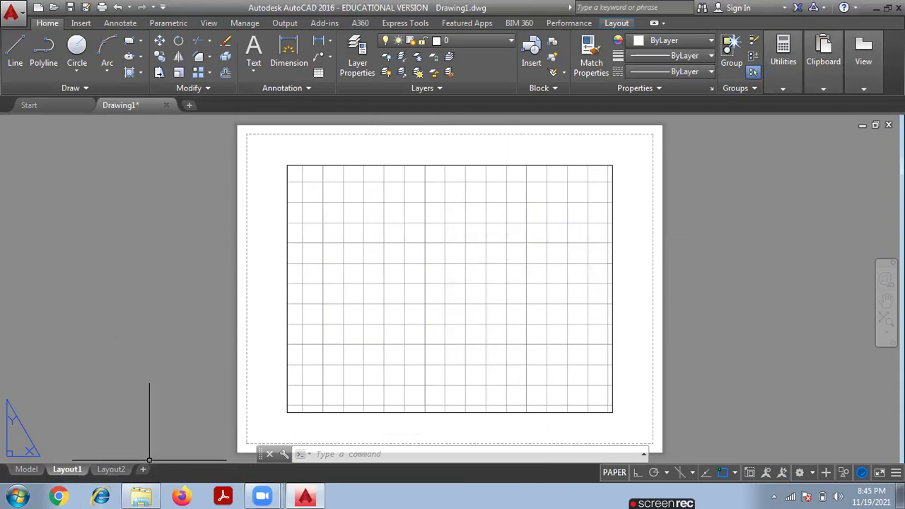
{"action": "left_click", "coordinate": [27, 470]}
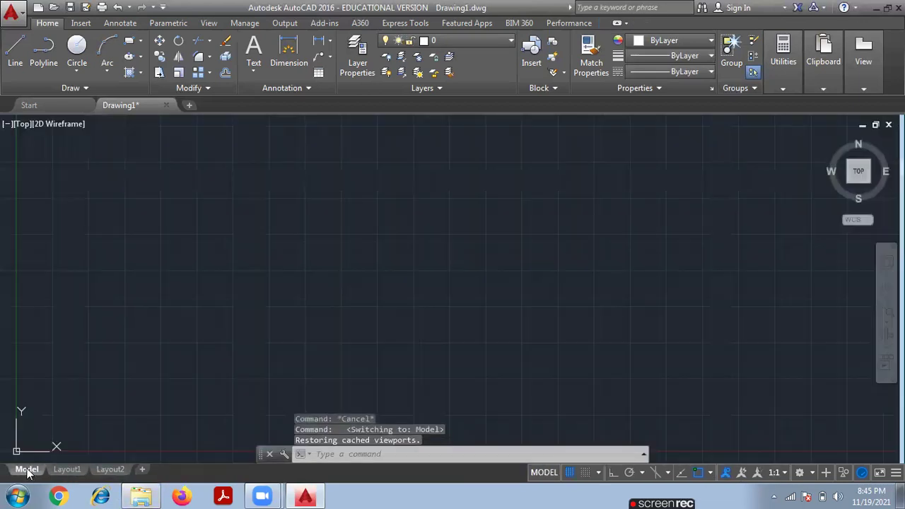
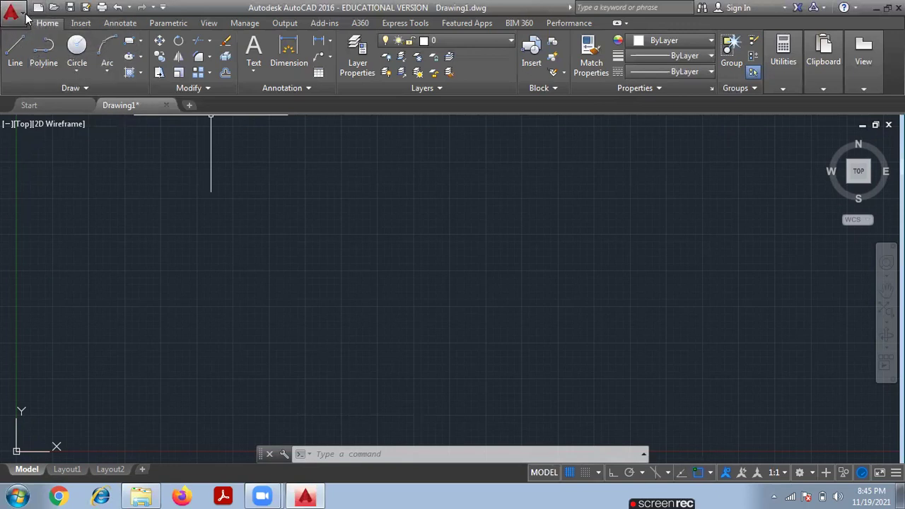
Examine the file commands for new, open, save as, export, publish, print and close, keeping the drawing open
{"action": "left_click", "coordinate": [12, 11]}
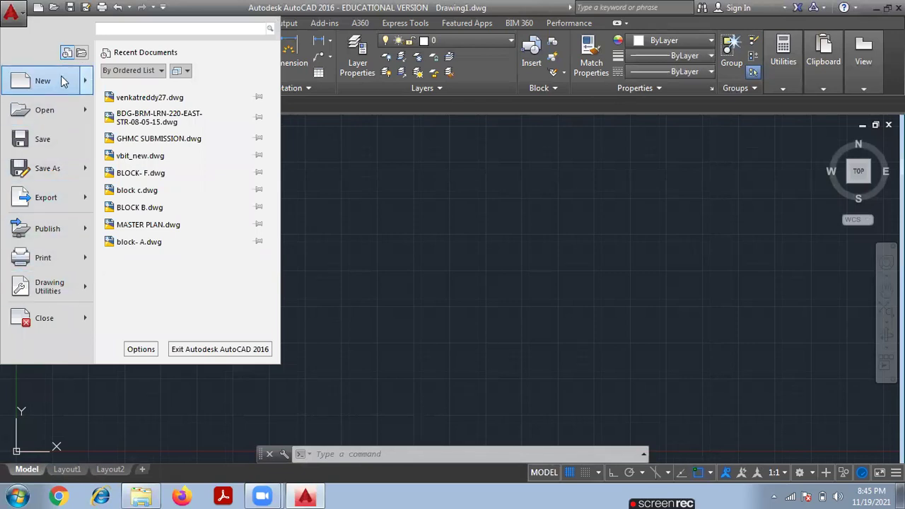
{"action": "mouse_move", "coordinate": [62, 82]}
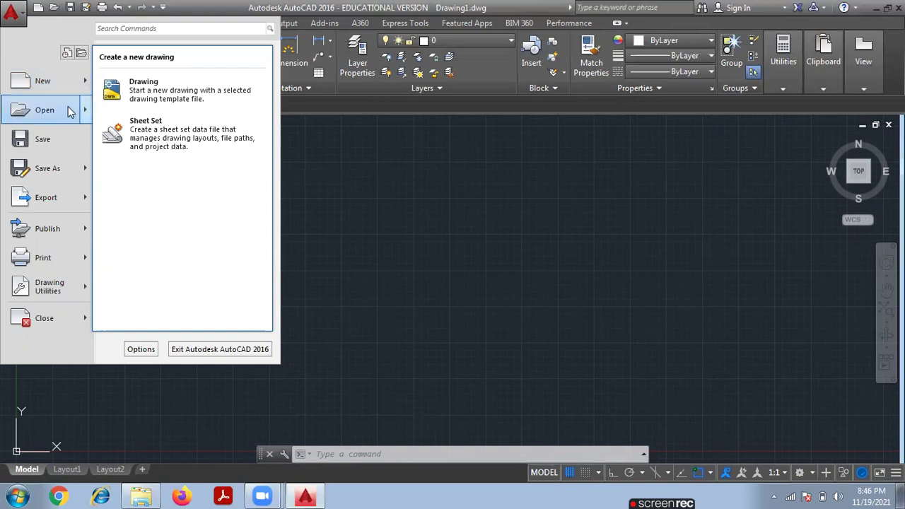
{"action": "mouse_move", "coordinate": [69, 111]}
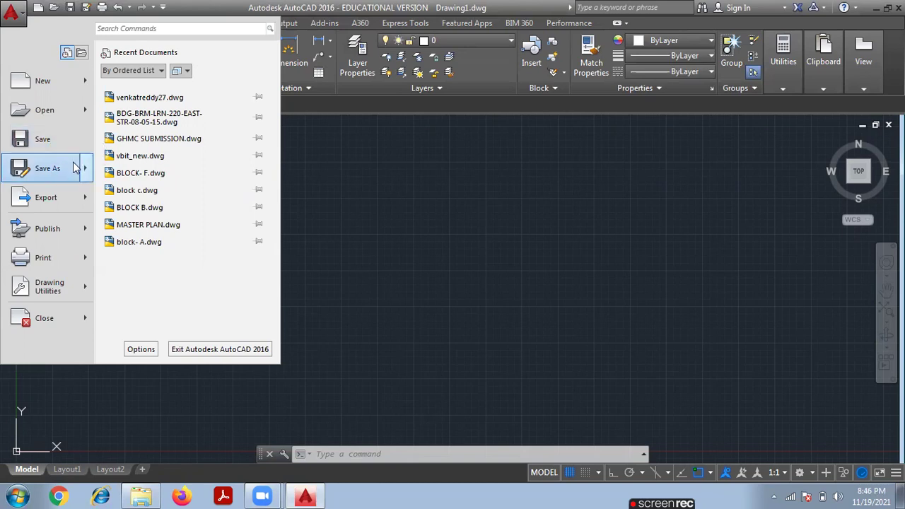
{"action": "mouse_move", "coordinate": [74, 167]}
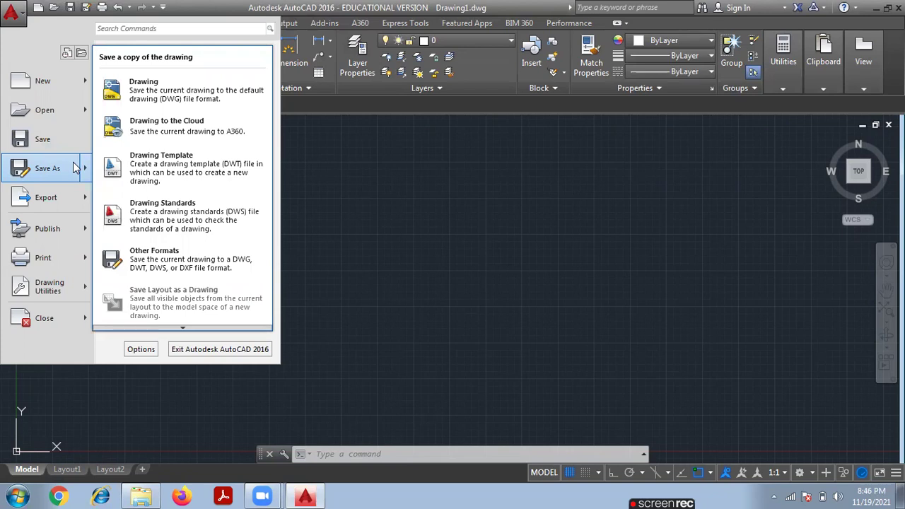
{"action": "mouse_move", "coordinate": [76, 198]}
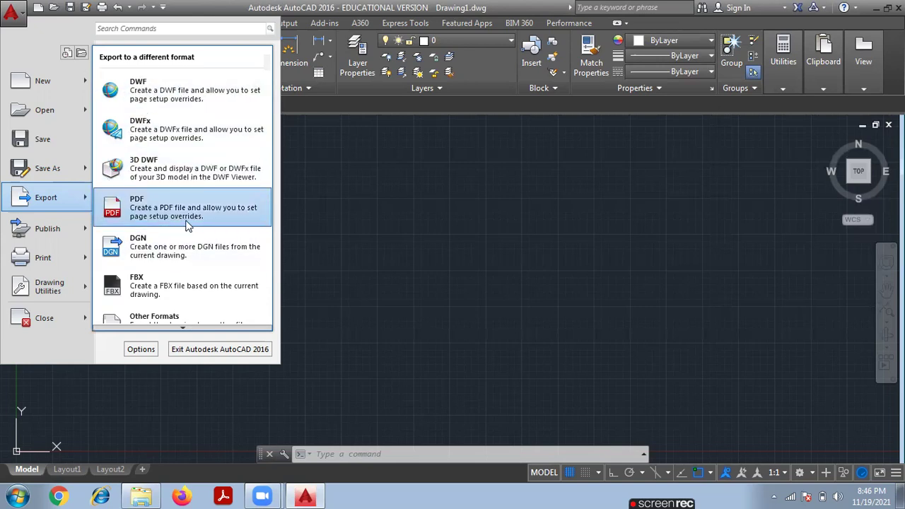
{"action": "mouse_move", "coordinate": [79, 228]}
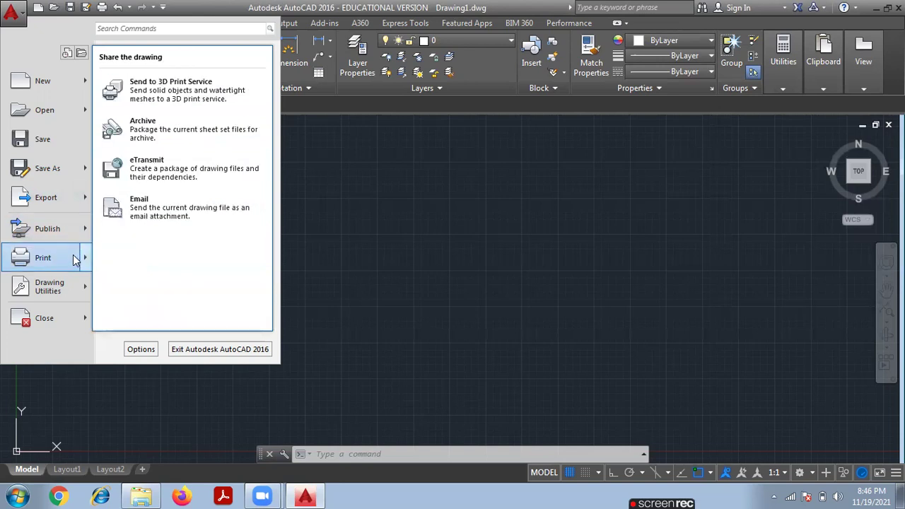
{"action": "mouse_move", "coordinate": [75, 259]}
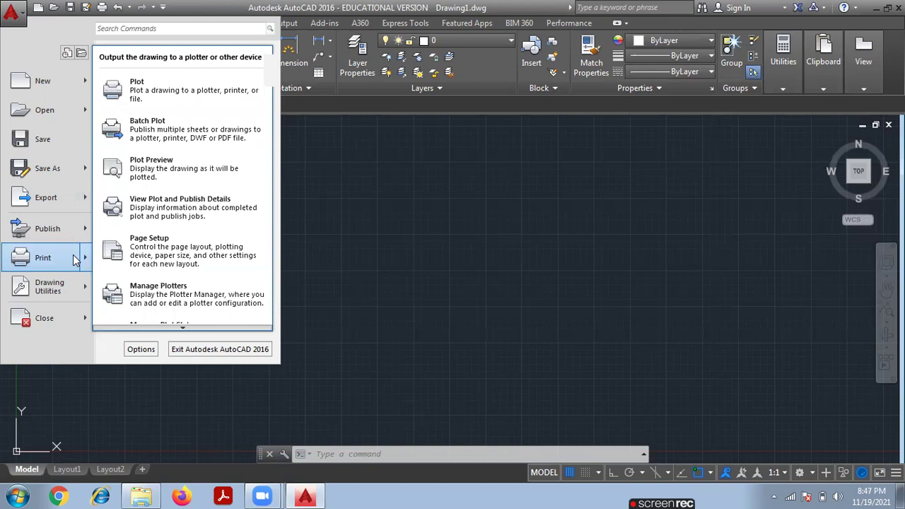
{"action": "left_click", "coordinate": [59, 318]}
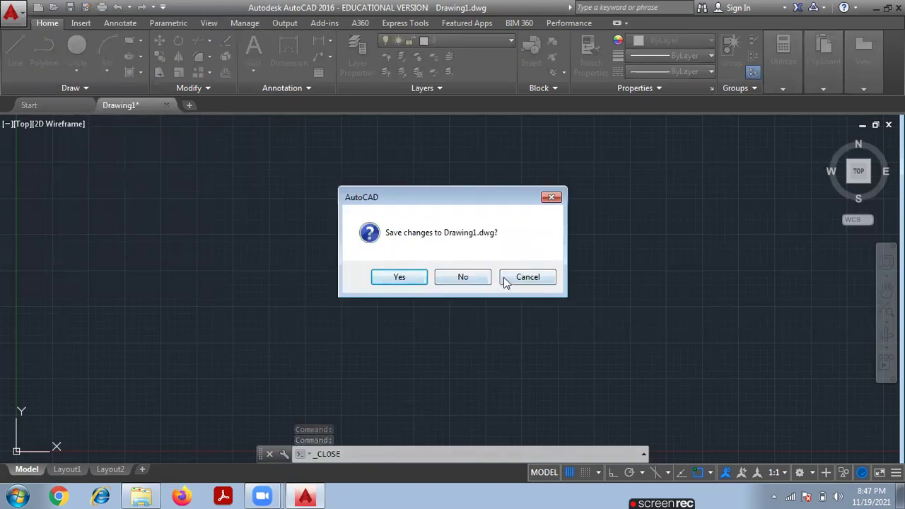
{"action": "left_click", "coordinate": [531, 278]}
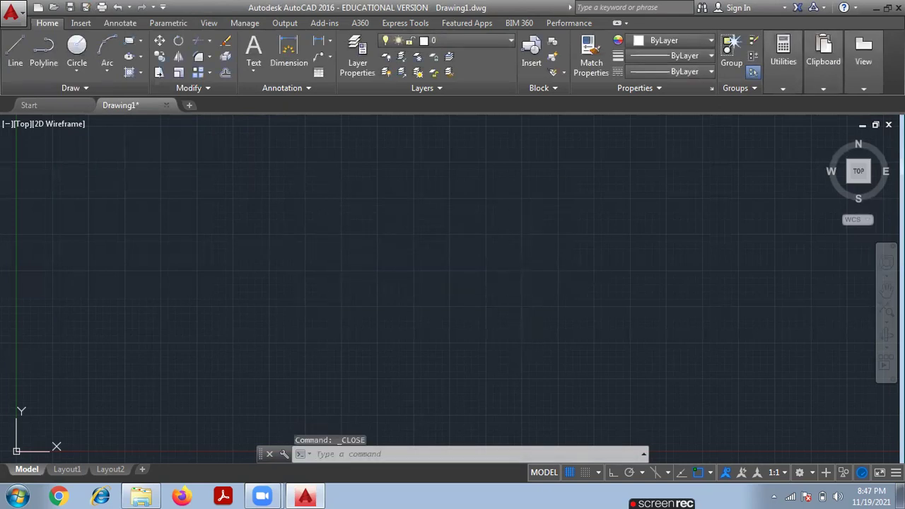
Save the drawing to the Desktop as DWG-1 in the AutoCAD 2013 Drawing format
{"action": "key", "text": "ctrl+s"}
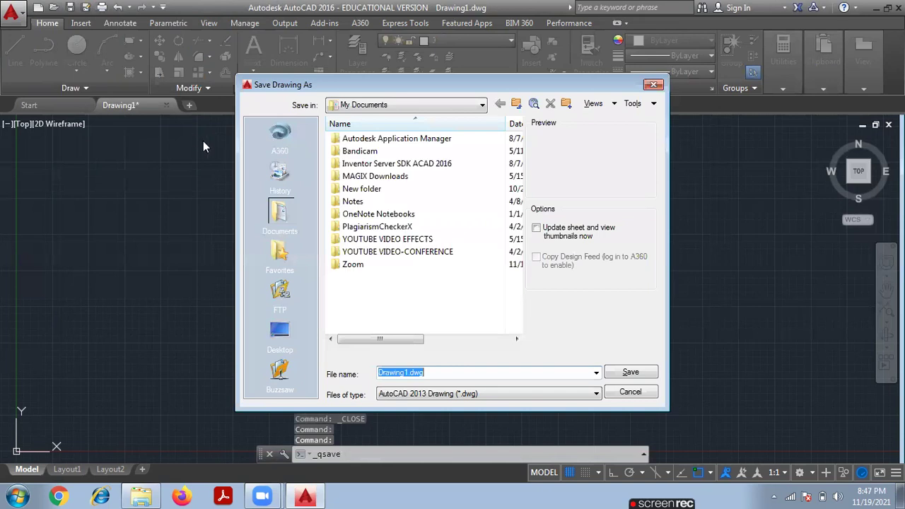
{"action": "left_click", "coordinate": [630, 392]}
{"action": "left_click", "coordinate": [12, 12]}
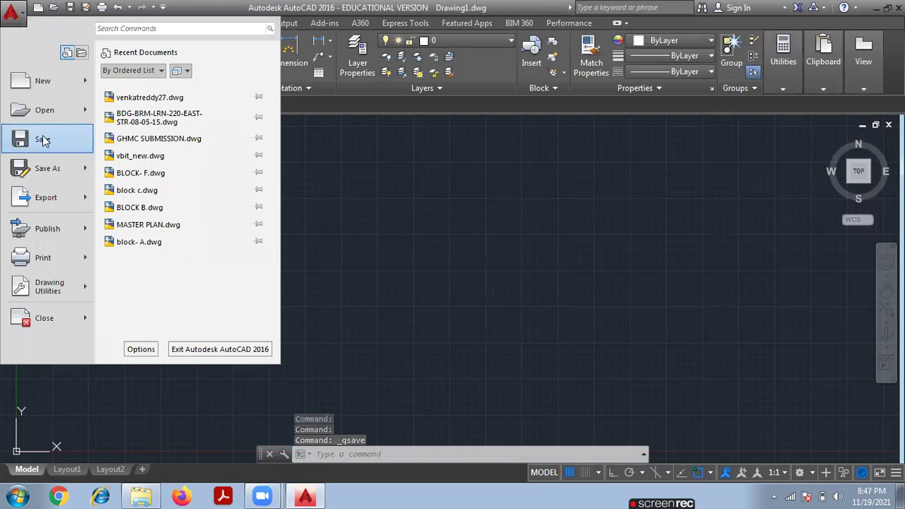
{"action": "left_click", "coordinate": [44, 139]}
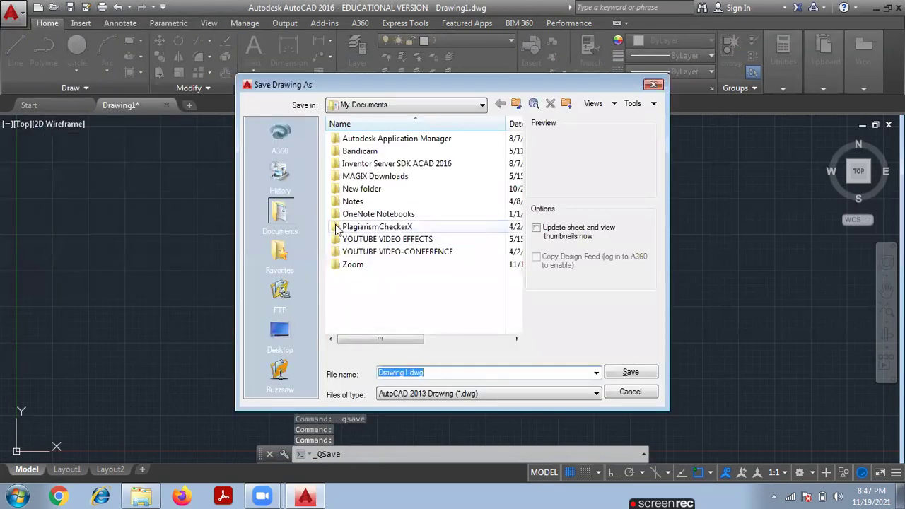
{"action": "left_click", "coordinate": [277, 334]}
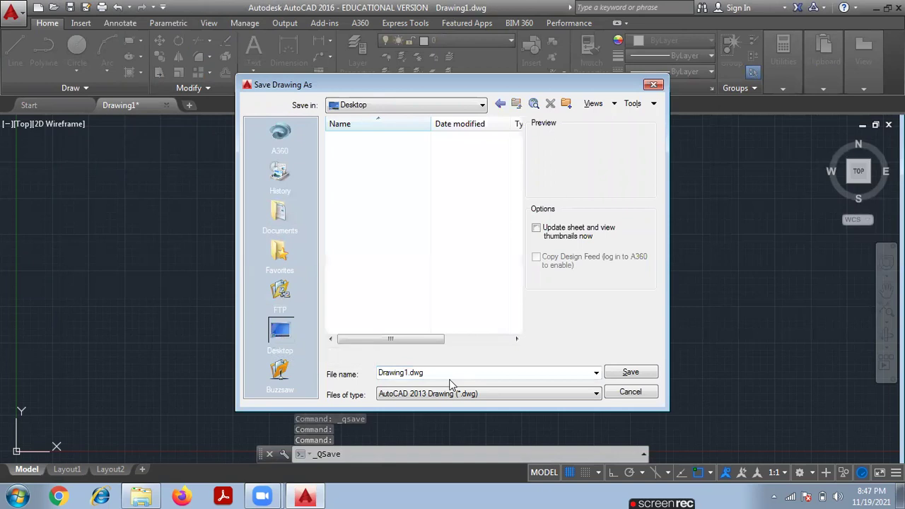
{"action": "type", "text": "DW"}
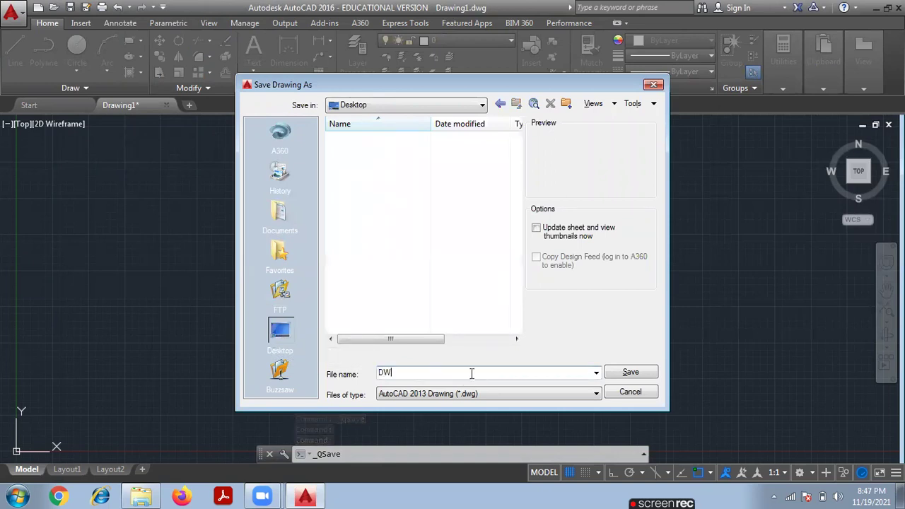
{"action": "type", "text": "G-1"}
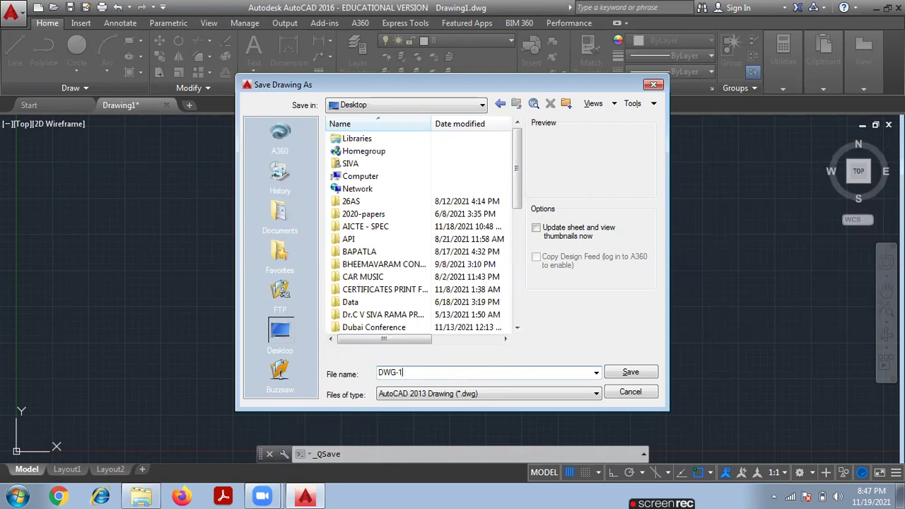
{"action": "left_click", "coordinate": [637, 374]}
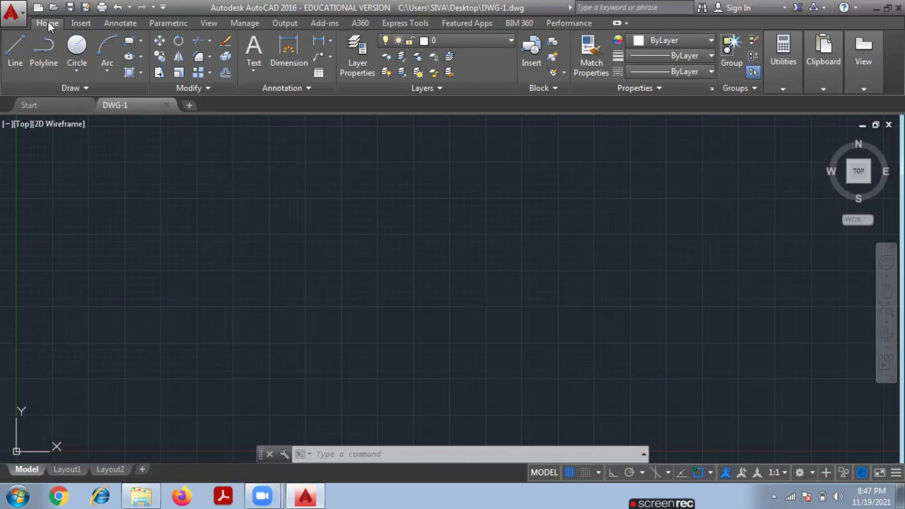
Examine the Insert, Annotate, Parametric, View, Manage, Output, Add-ins, A360, Express Tools, BIM 360 and Performance tool sets, and return to the Home tools
{"action": "left_click", "coordinate": [78, 25]}
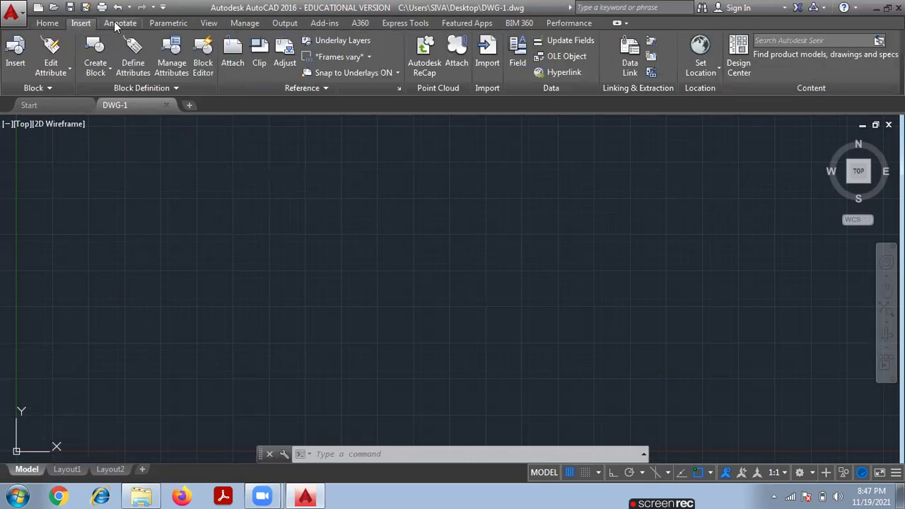
{"action": "left_click", "coordinate": [115, 25]}
{"action": "left_click", "coordinate": [177, 24]}
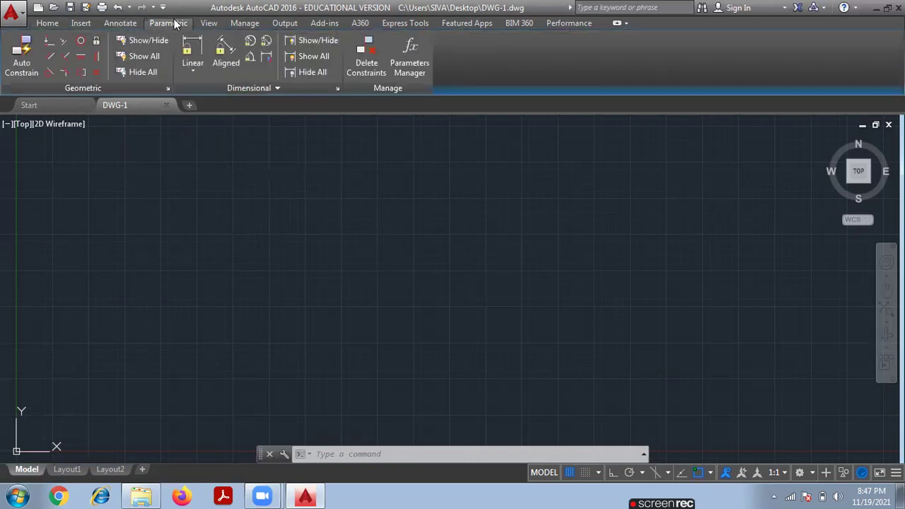
{"action": "left_click", "coordinate": [209, 24]}
{"action": "left_click", "coordinate": [243, 24]}
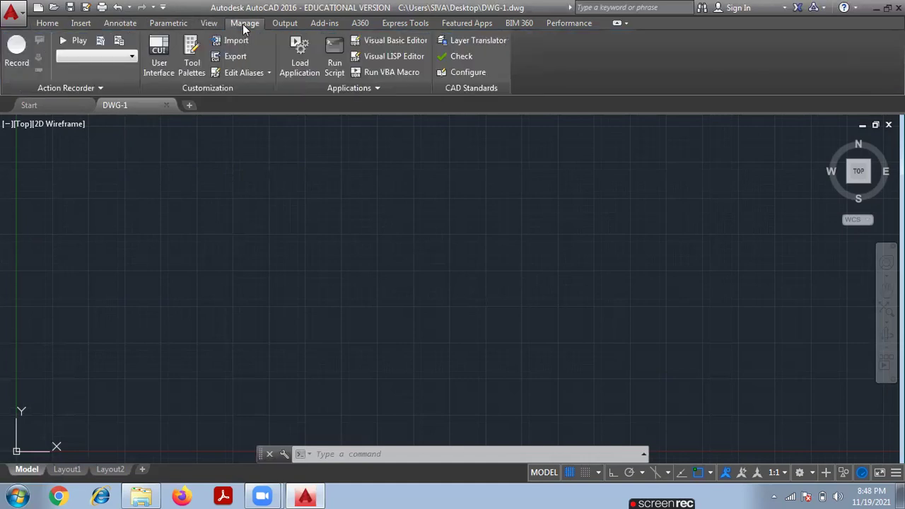
{"action": "left_click", "coordinate": [289, 23]}
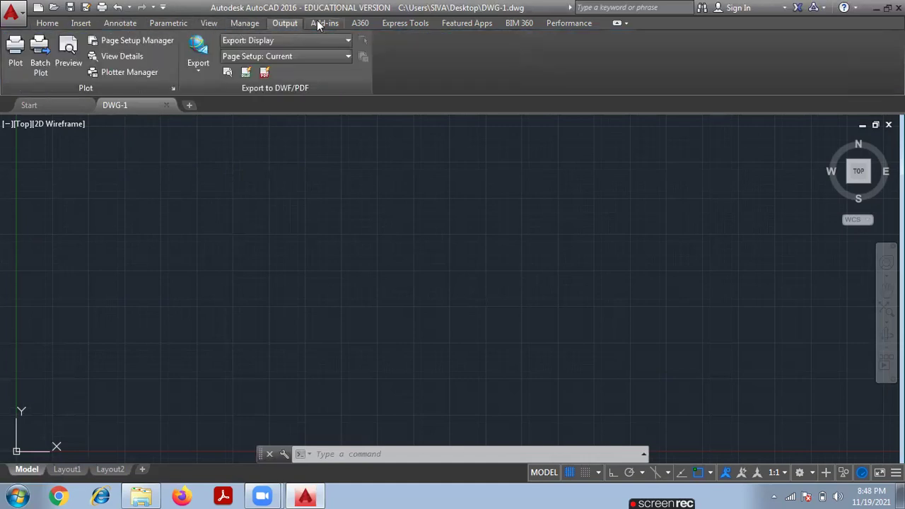
{"action": "left_click", "coordinate": [321, 23]}
{"action": "left_click", "coordinate": [362, 23]}
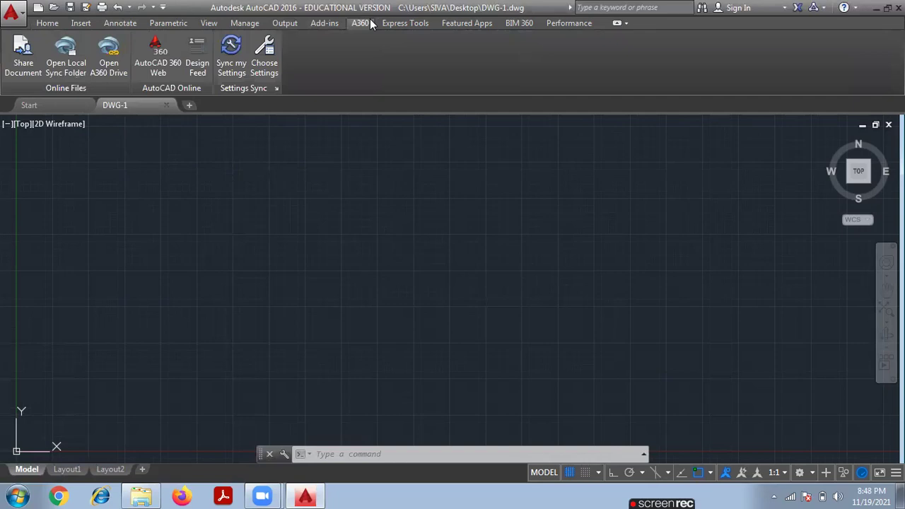
{"action": "left_click", "coordinate": [409, 23]}
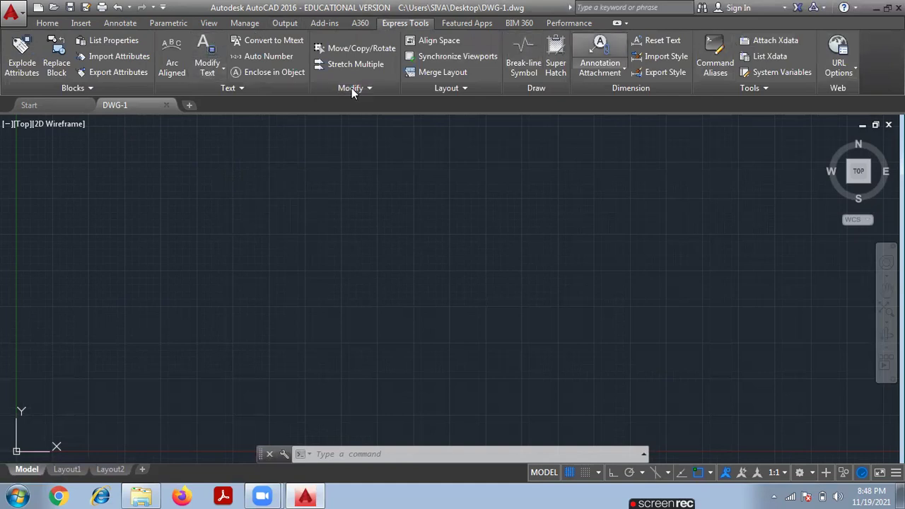
{"action": "left_click", "coordinate": [523, 25]}
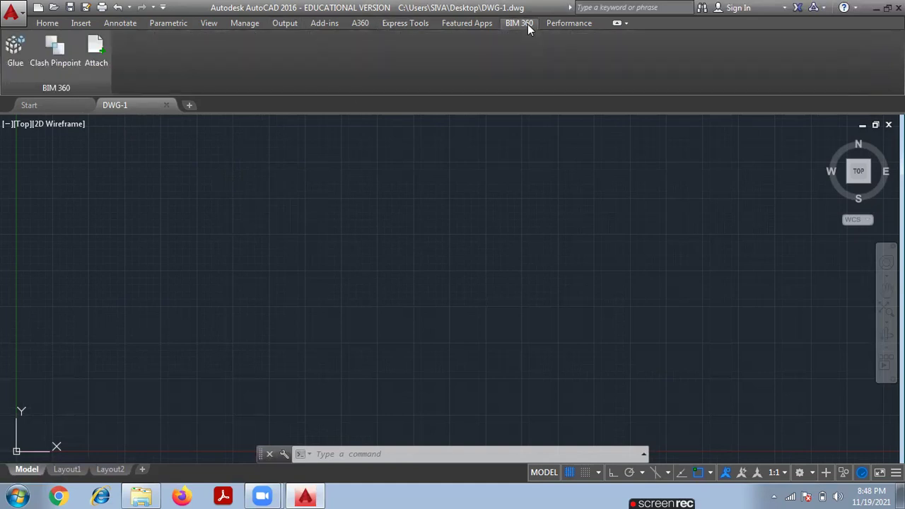
{"action": "left_click", "coordinate": [565, 24]}
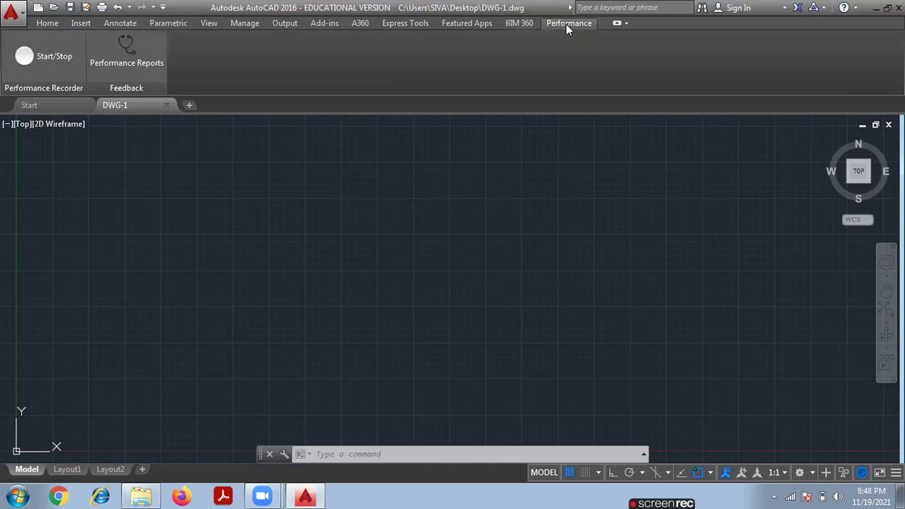
{"action": "left_click", "coordinate": [48, 23]}
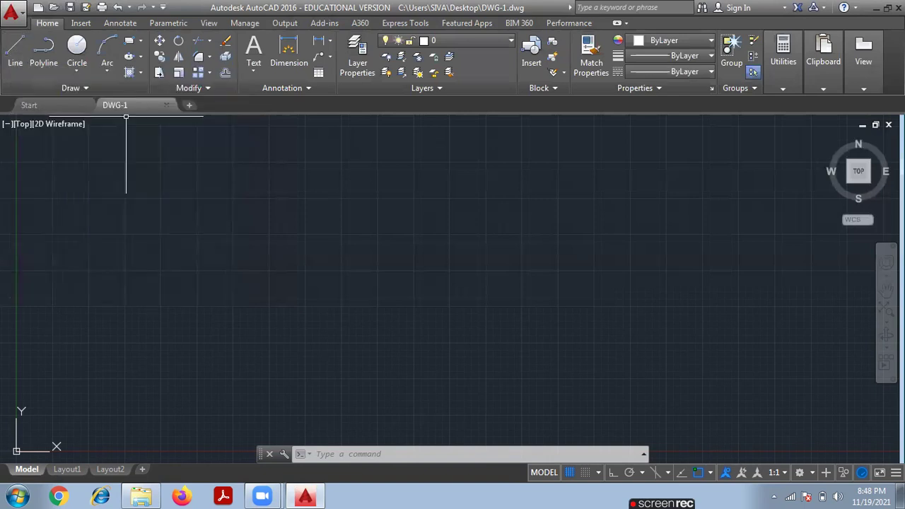
Draw a single, slightly downward-sloping line across the middle of the drawing area, and make the command line ready for entry
{"action": "left_click", "coordinate": [15, 53]}
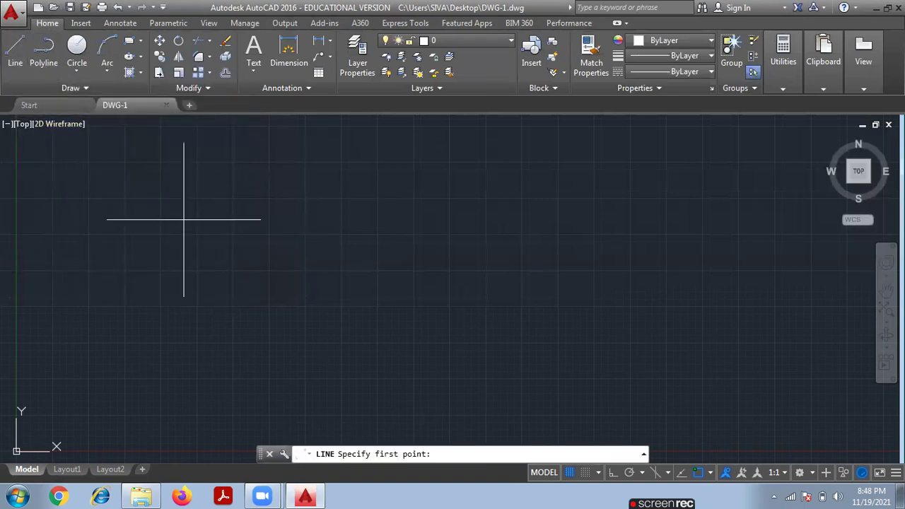
{"action": "left_click", "coordinate": [249, 239]}
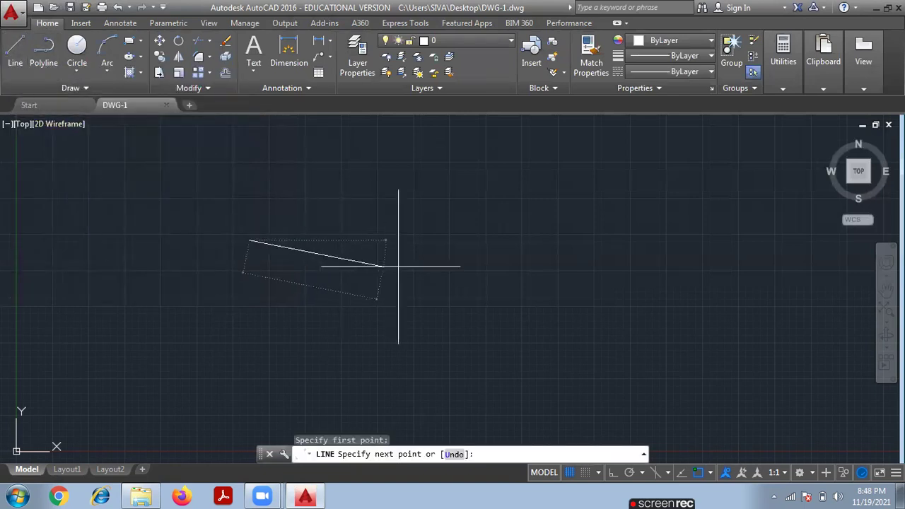
{"action": "left_click", "coordinate": [596, 249]}
{"action": "key", "text": "Escape"}
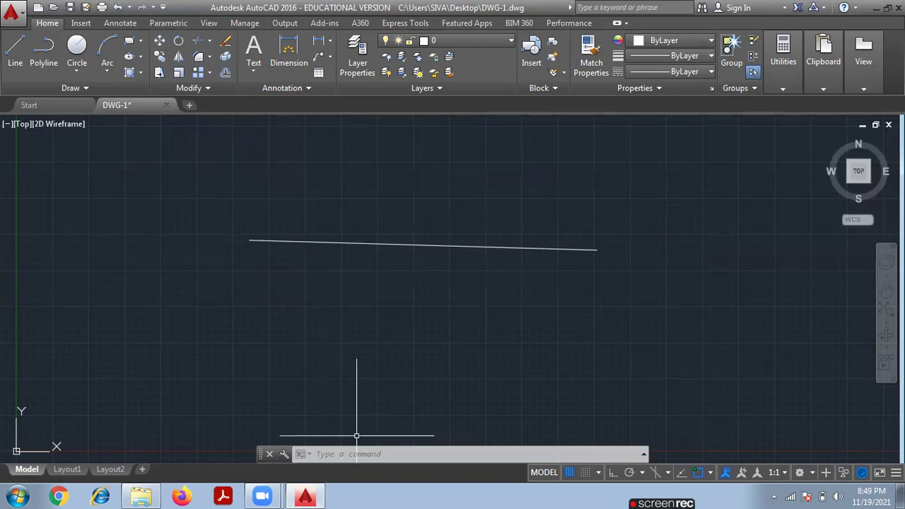
{"action": "left_click", "coordinate": [379, 455]}
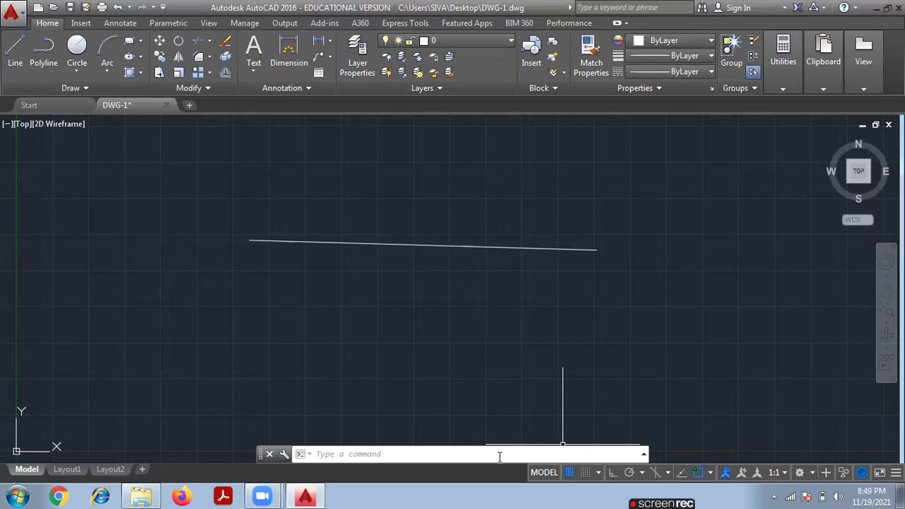
Examine the additional drawing tools, including the rectangular, polygonal and freehand variants of the revision cloud
{"action": "left_click", "coordinate": [92, 87]}
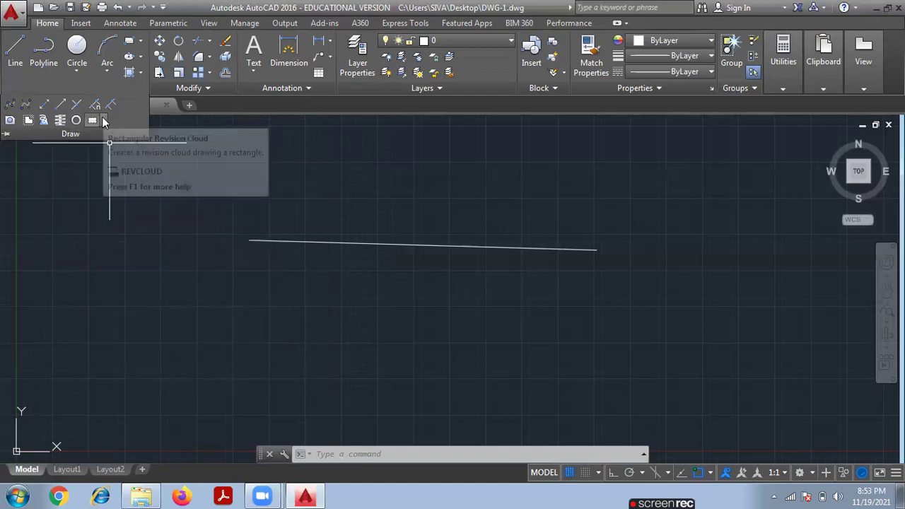
{"action": "left_click", "coordinate": [104, 121]}
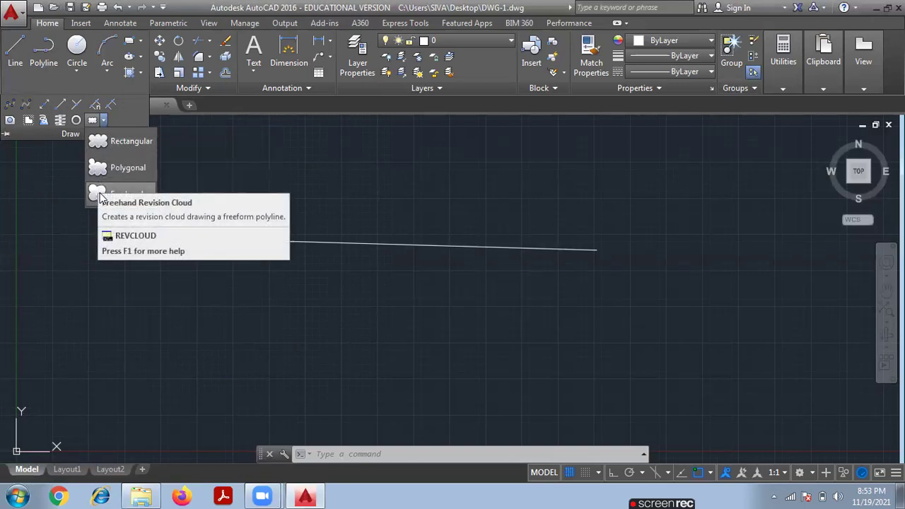
{"action": "left_click", "coordinate": [104, 121]}
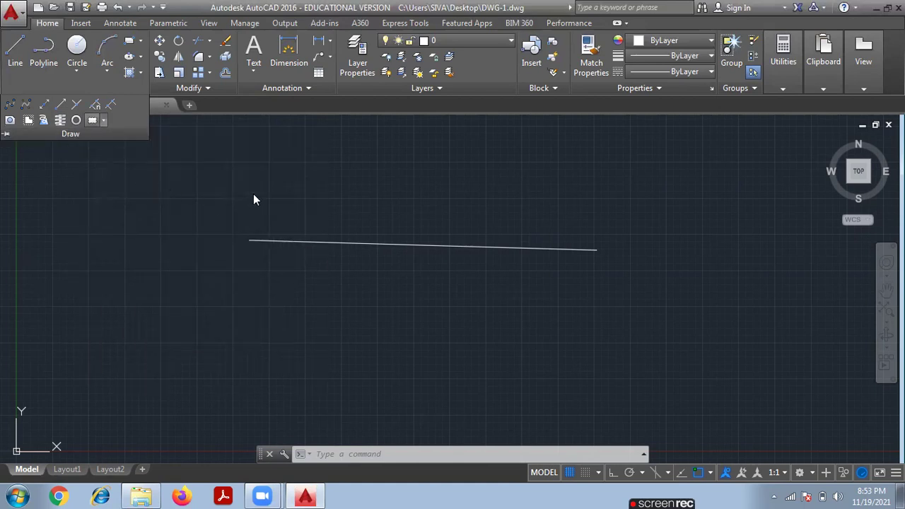
{"action": "left_click_drag", "start_coordinate": [208, 192], "coordinate": [406, 385]}
{"action": "left_click", "coordinate": [416, 256]}
{"action": "left_click", "coordinate": [305, 172]}
{"action": "left_click", "coordinate": [198, 188]}
{"action": "left_click", "coordinate": [299, 284]}
{"action": "left_click", "coordinate": [263, 172]}
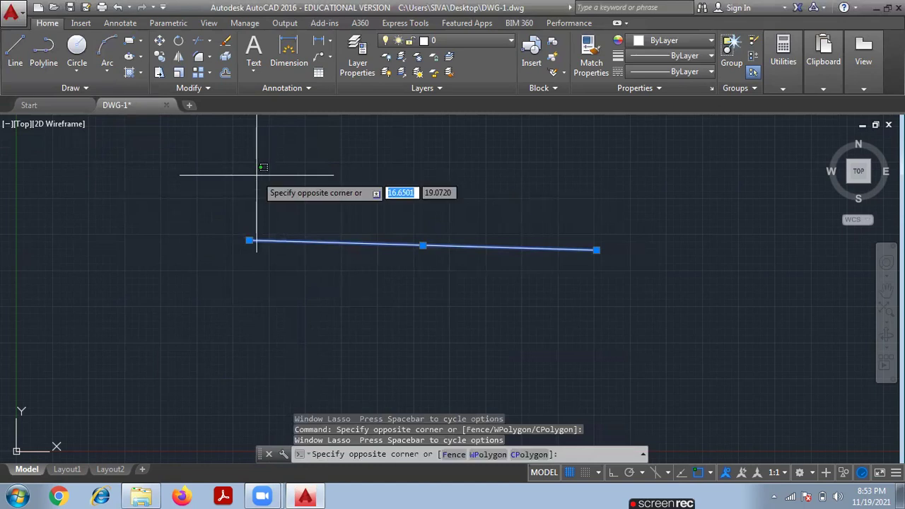
{"action": "left_click", "coordinate": [236, 166]}
Draw a rectangular revision cloud enclosing the starting end of the sloping line
{"action": "left_click", "coordinate": [84, 88]}
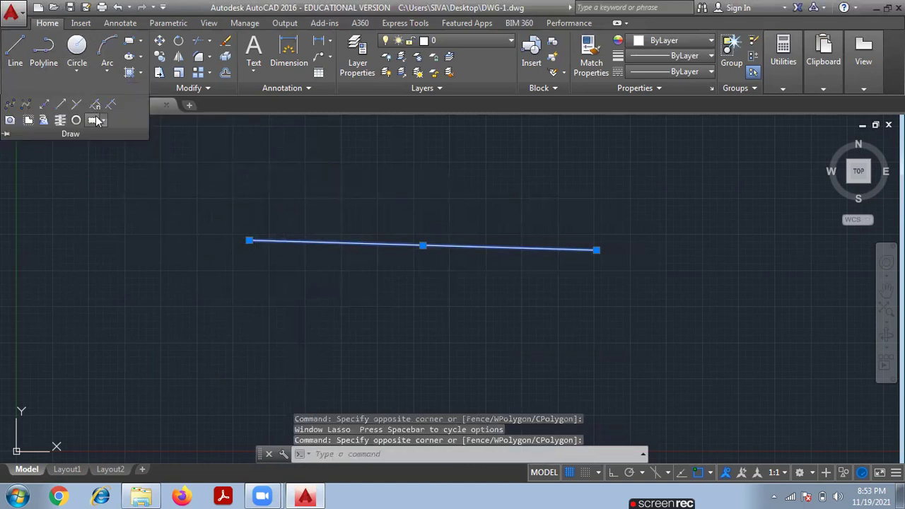
{"action": "left_click", "coordinate": [94, 120]}
{"action": "left_click", "coordinate": [103, 120]}
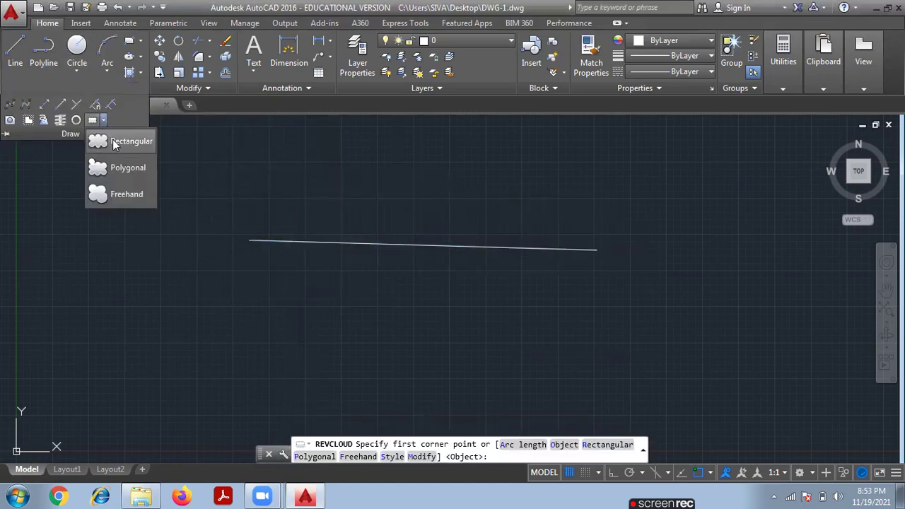
{"action": "left_click", "coordinate": [131, 140]}
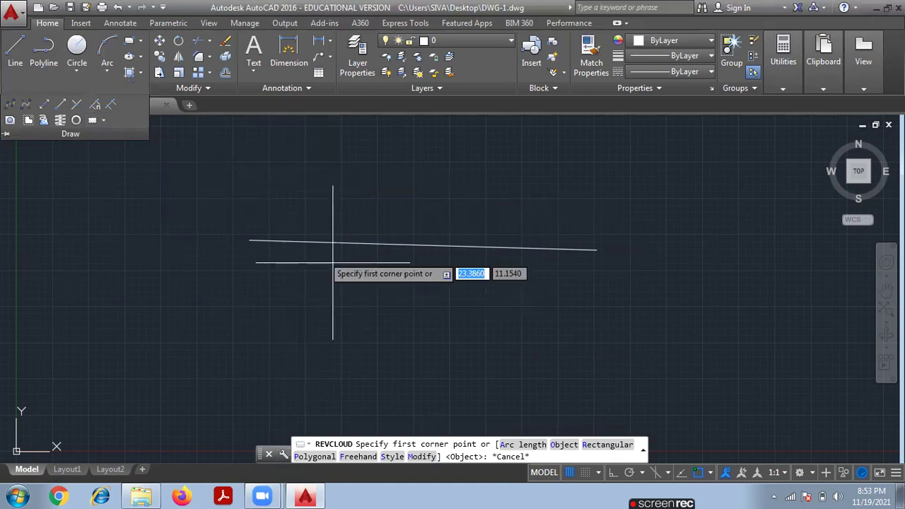
{"action": "left_click", "coordinate": [176, 186]}
{"action": "left_click", "coordinate": [328, 292]}
{"action": "scroll", "coordinate": [299, 195], "scroll_direction": "up", "scroll_amount": 4}
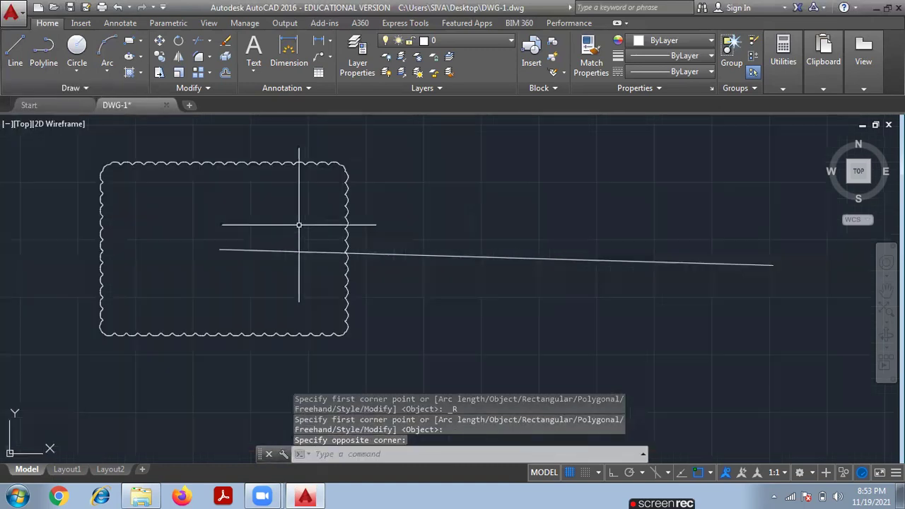
{"action": "scroll", "coordinate": [299, 222], "scroll_direction": "down", "scroll_amount": 1}
{"action": "middle_click_drag", "start_coordinate": [299, 225], "coordinate": [398, 233]}
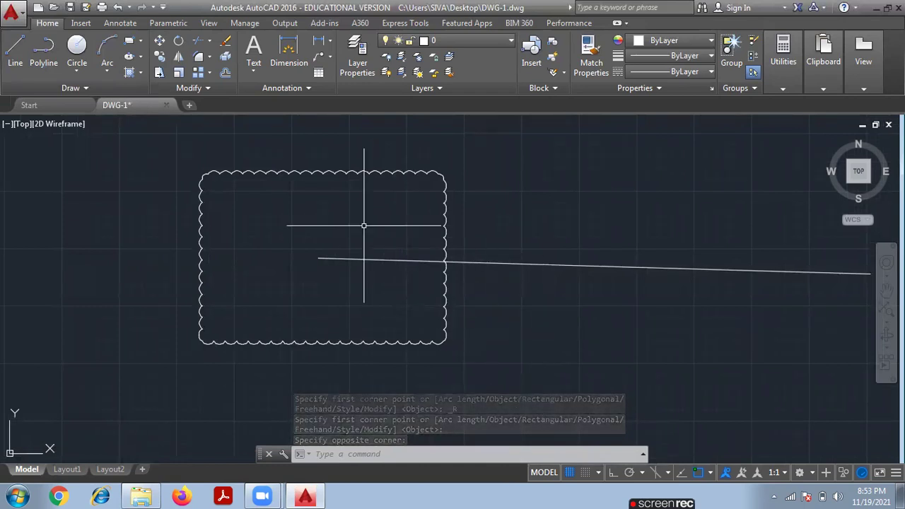
Try to draw a four-point polygonal revision cloud across the line, beside the rectangular cloud, and cancel it
{"action": "left_click", "coordinate": [79, 88]}
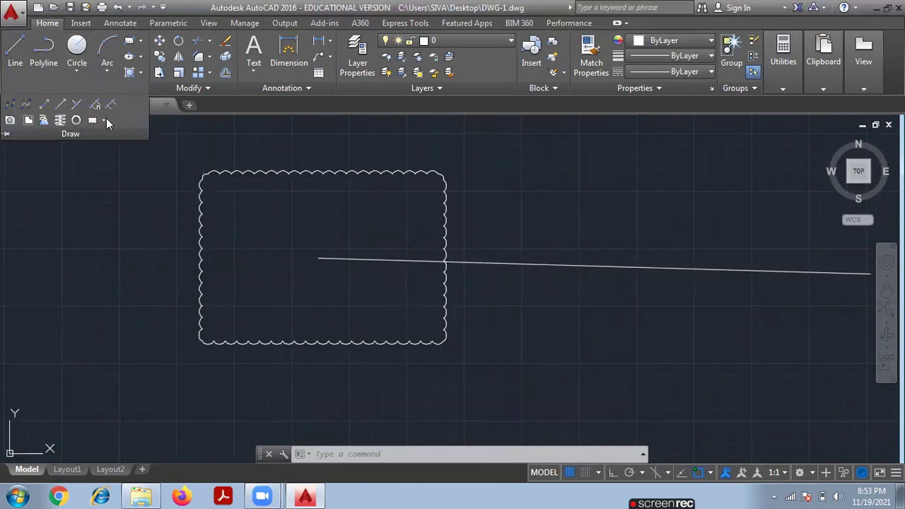
{"action": "left_click", "coordinate": [106, 120]}
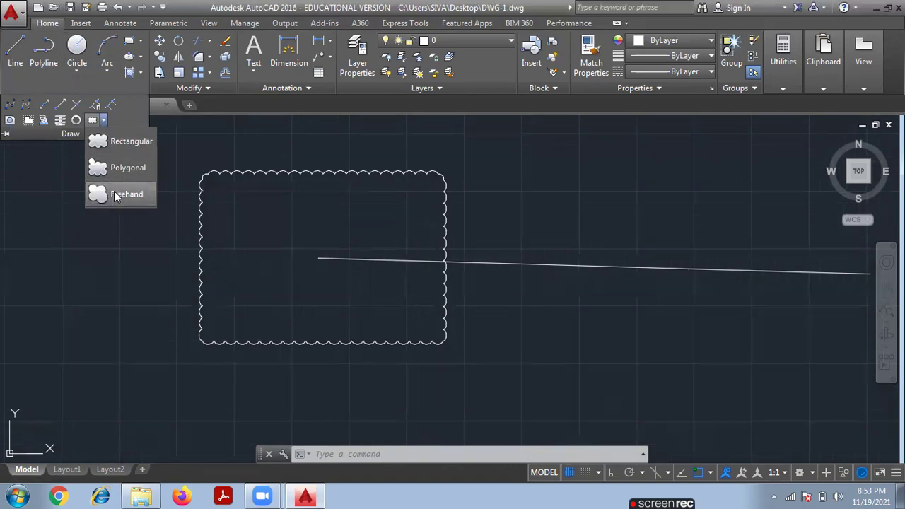
{"action": "left_click", "coordinate": [120, 171]}
{"action": "left_click", "coordinate": [604, 205]}
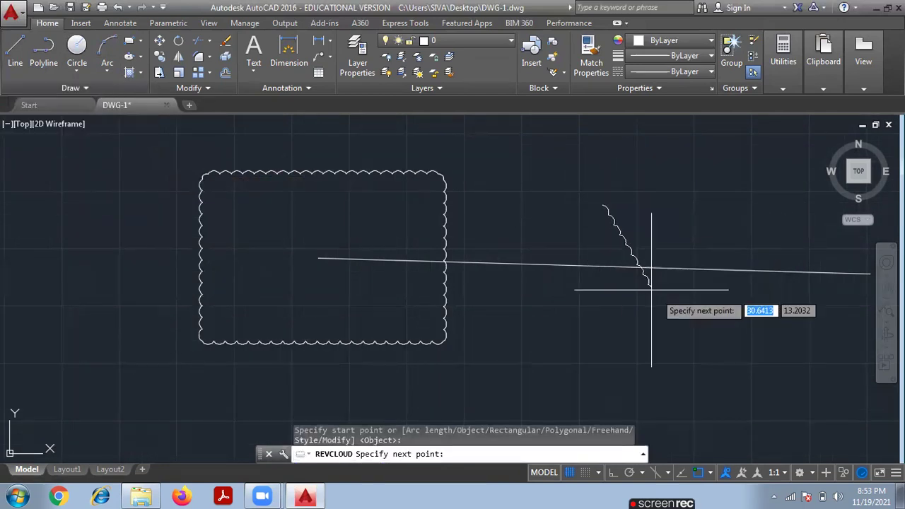
{"action": "left_click", "coordinate": [660, 340]}
{"action": "left_click", "coordinate": [526, 324]}
{"action": "left_click", "coordinate": [500, 206]}
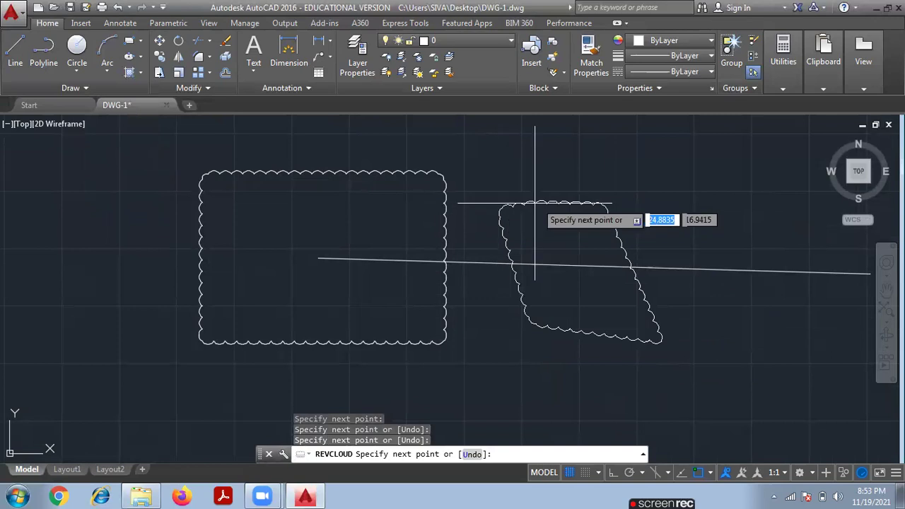
{"action": "key", "text": "Escape"}
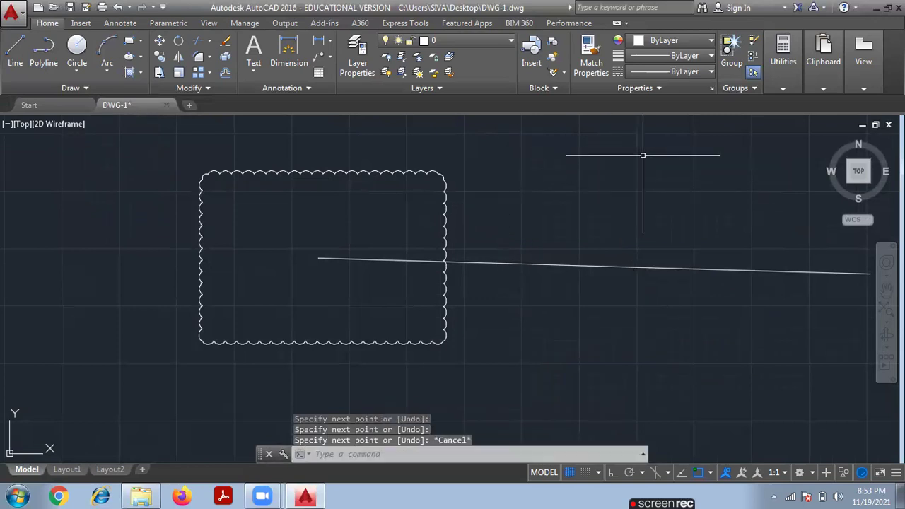
Examine the additional modify tools and the lineweight and colour choices for objects, keeping the ByLayer settings
{"action": "scroll", "coordinate": [559, 249], "scroll_direction": "down", "scroll_amount": 6}
{"action": "middle_click_drag", "start_coordinate": [571, 252], "coordinate": [361, 224]}
{"action": "scroll", "coordinate": [339, 241], "scroll_direction": "up", "scroll_amount": 4}
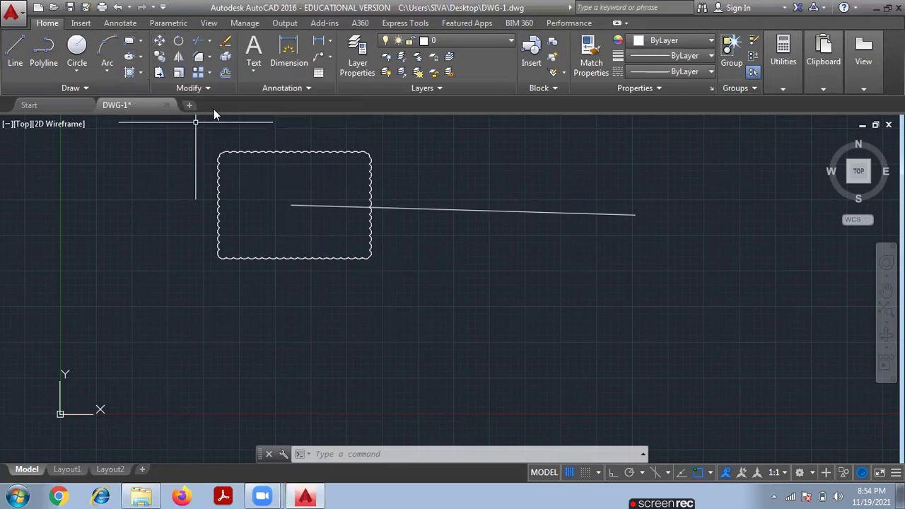
{"action": "left_click", "coordinate": [204, 89]}
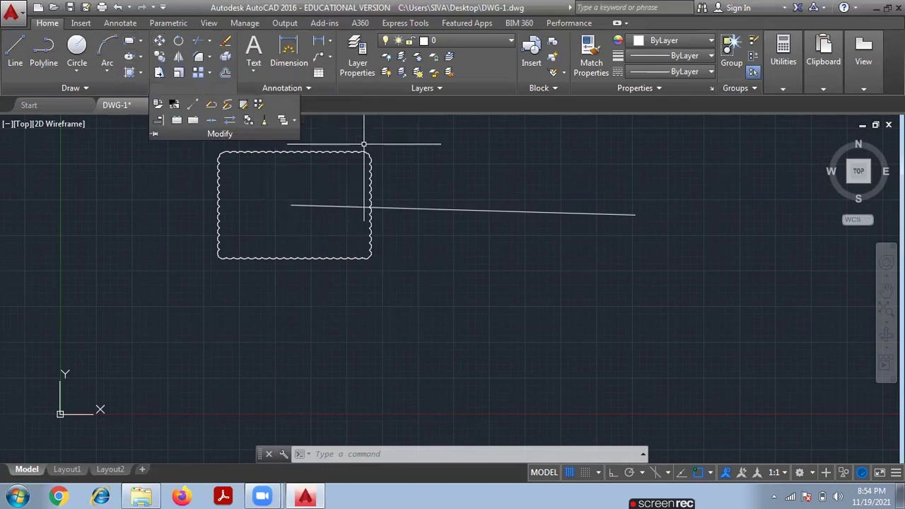
{"action": "left_click", "coordinate": [442, 148]}
{"action": "left_click", "coordinate": [400, 134]}
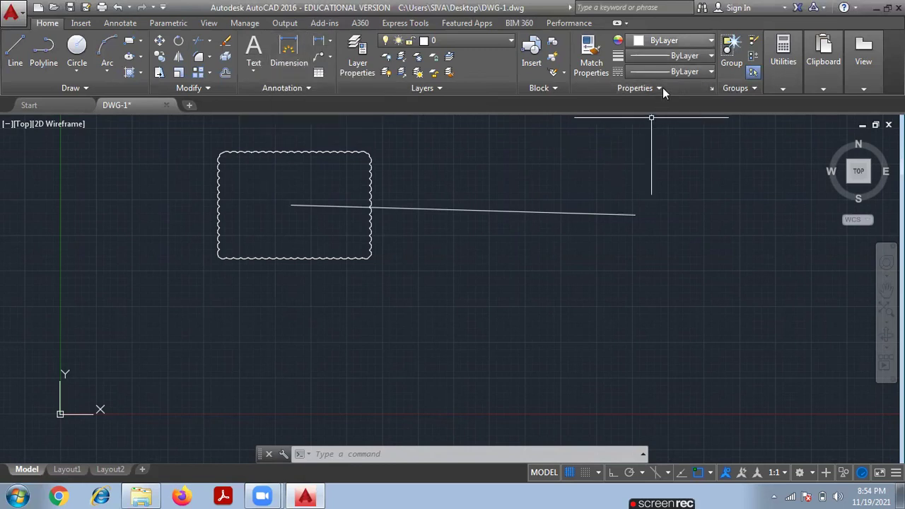
{"action": "left_click", "coordinate": [684, 56]}
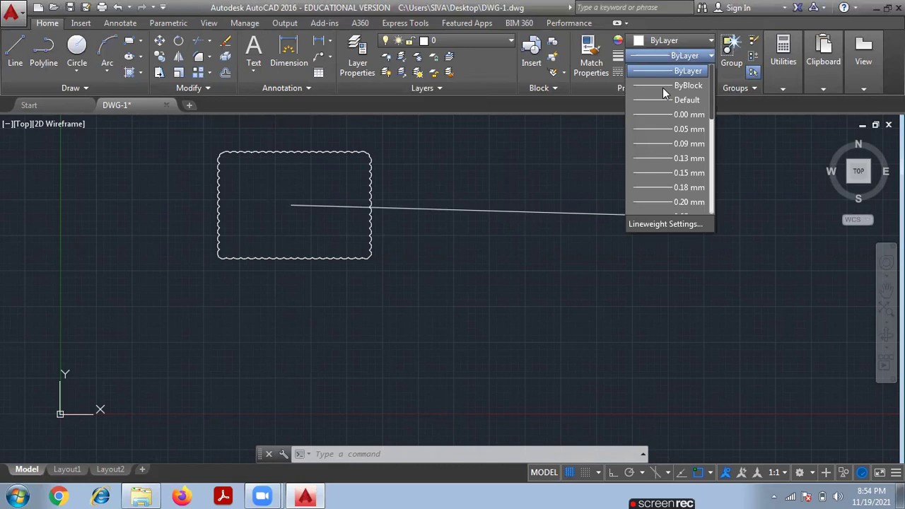
{"action": "left_click", "coordinate": [672, 41]}
{"action": "left_click", "coordinate": [672, 40]}
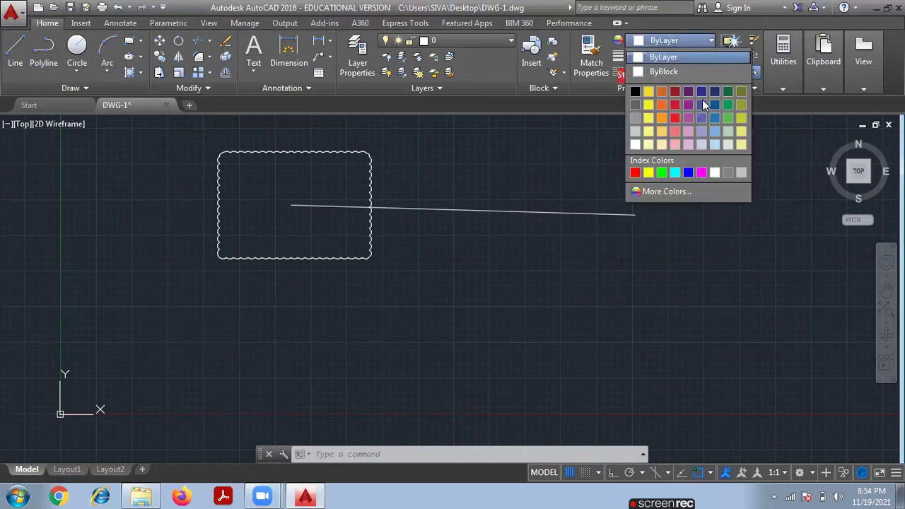
{"action": "left_click", "coordinate": [573, 195]}
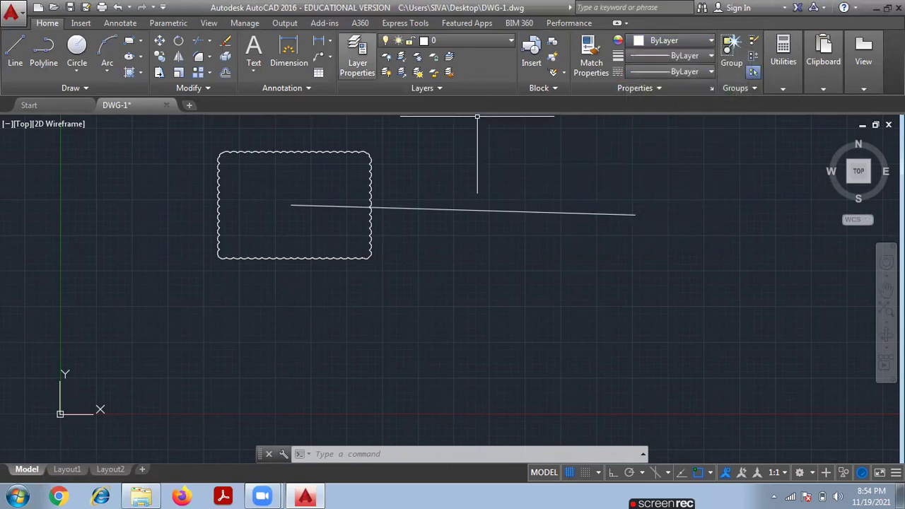
Review the Insert, Annotate and Express Tools sets once more, and return to the Home tools
{"action": "left_click", "coordinate": [82, 24]}
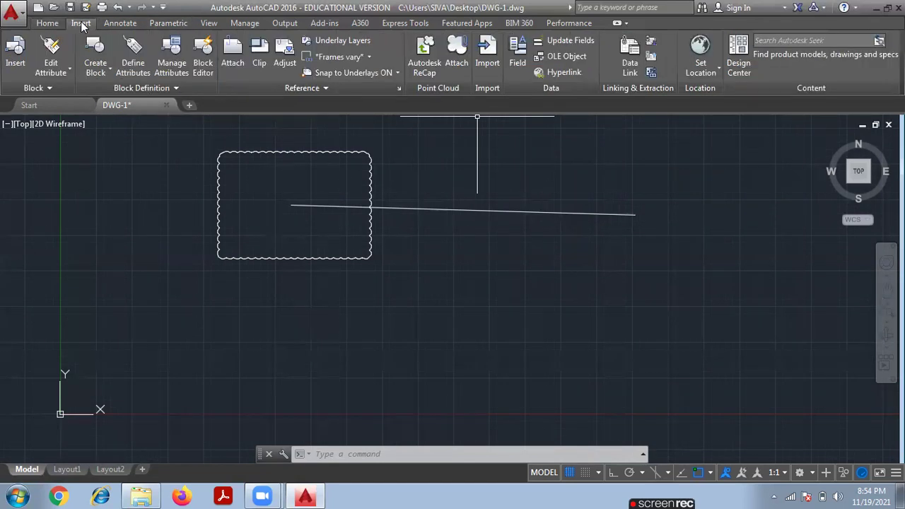
{"action": "left_click", "coordinate": [120, 24]}
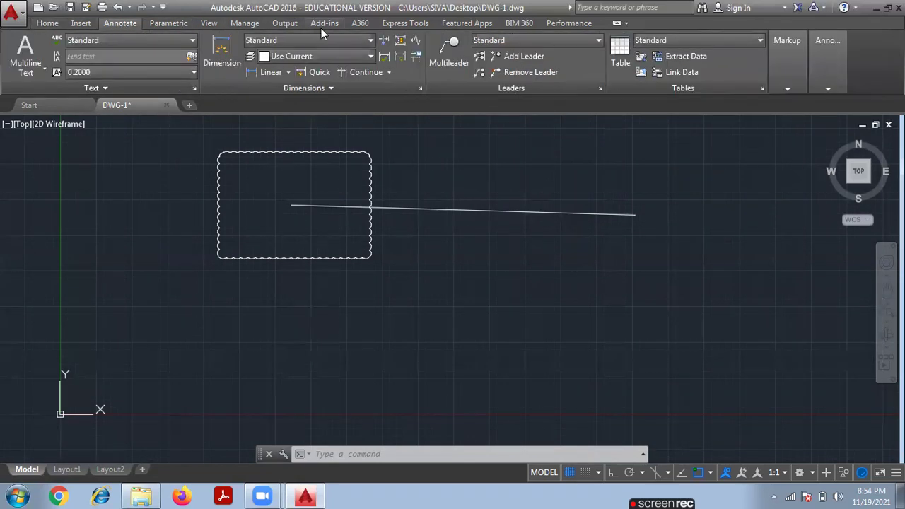
{"action": "left_click", "coordinate": [403, 24]}
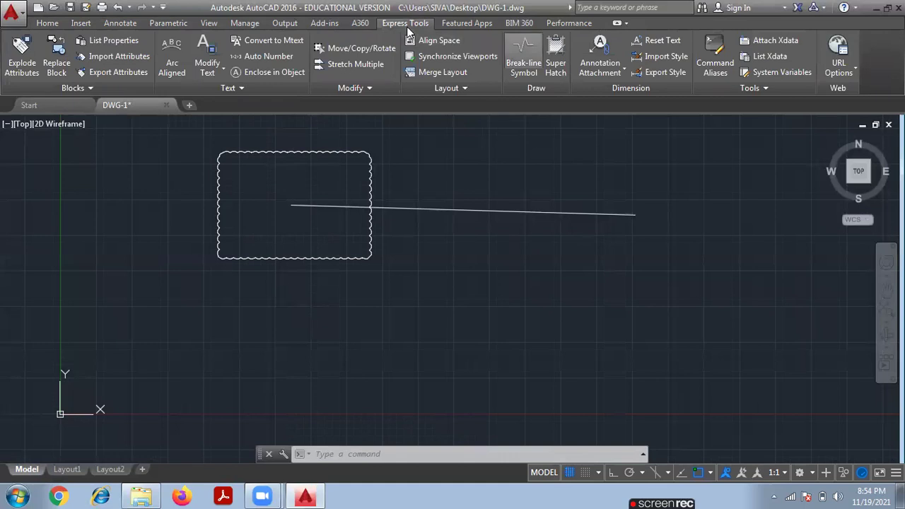
{"action": "left_click", "coordinate": [47, 23]}
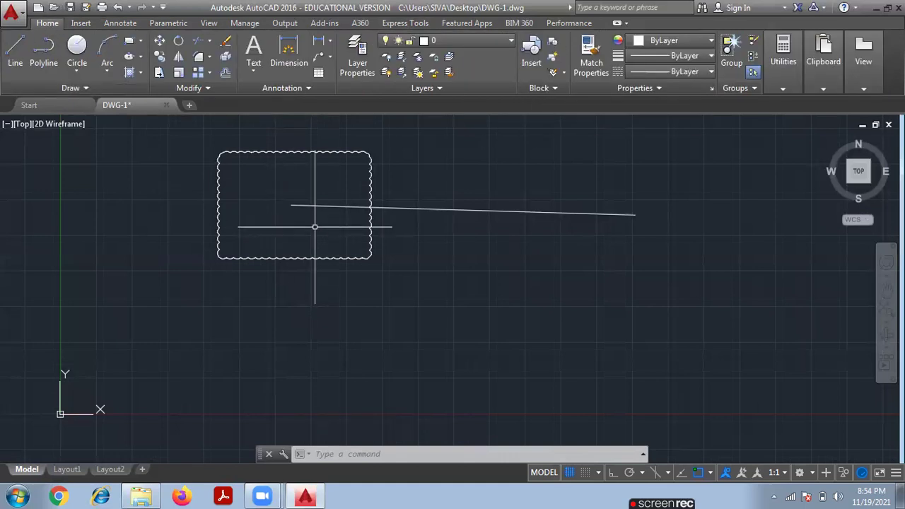